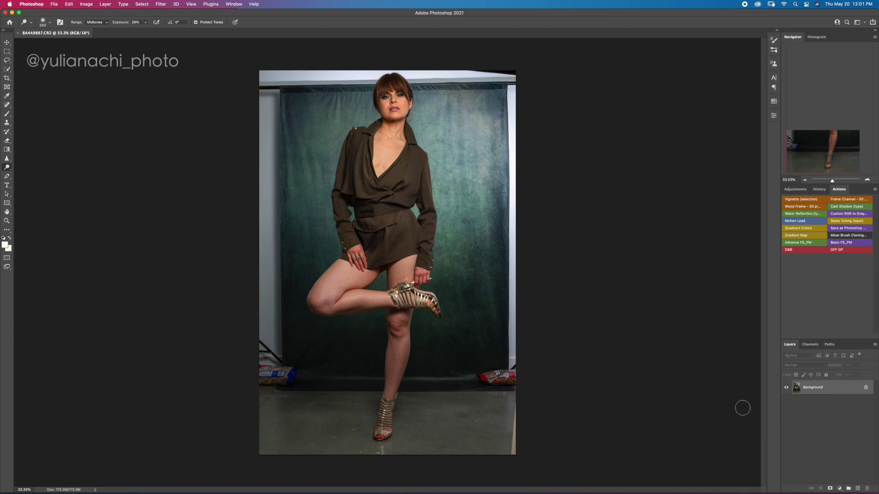
Duplicate the Background layer and enlarge the canvas with the Crop tool, adding blank space above and on both sides of the photo
key(super+j)
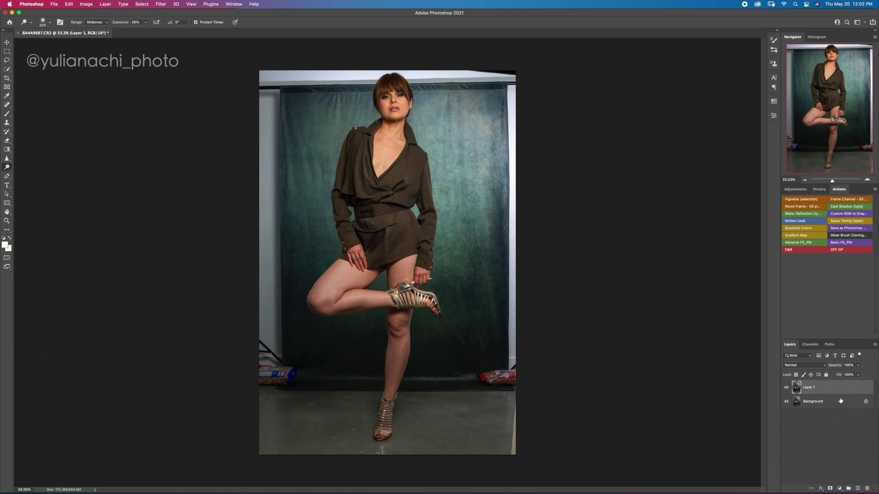
drag(843, 403, 858, 489)
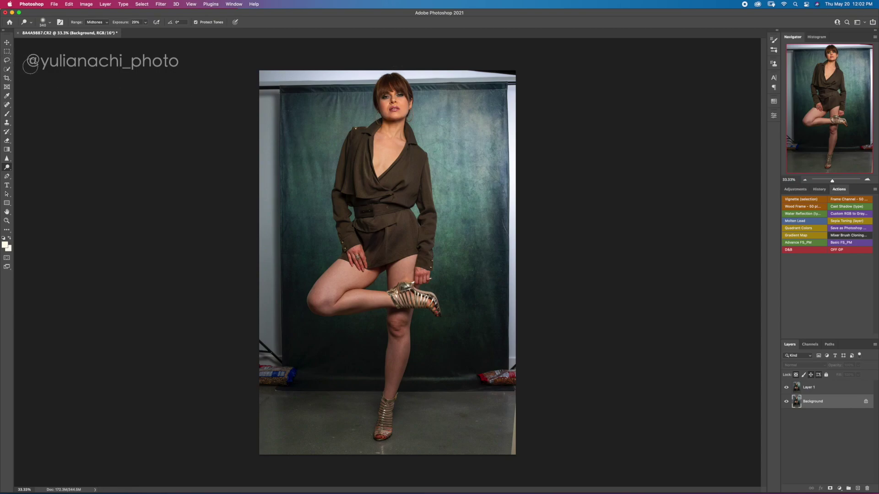
click(6, 78)
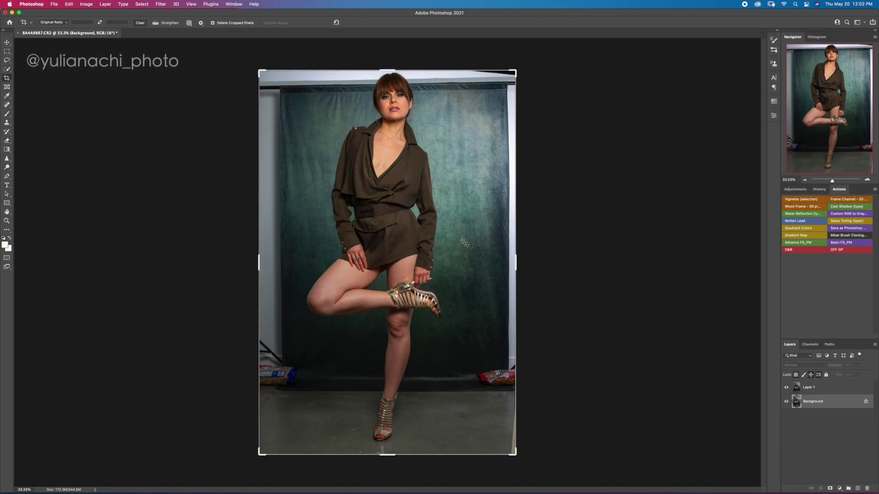
drag(389, 68, 395, 52)
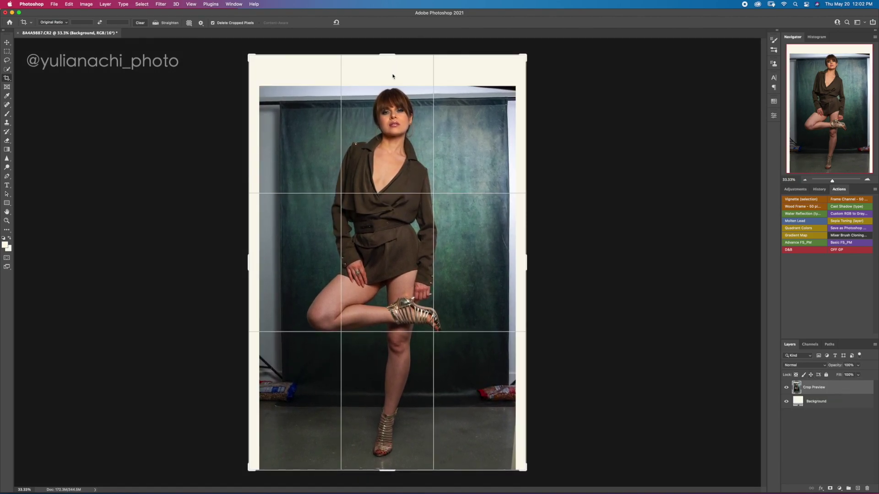
click(446, 253)
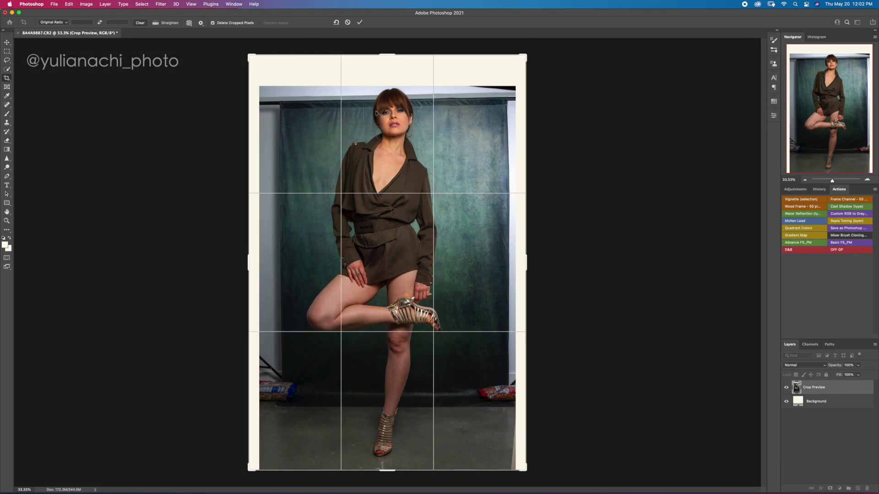
drag(384, 55, 384, 60)
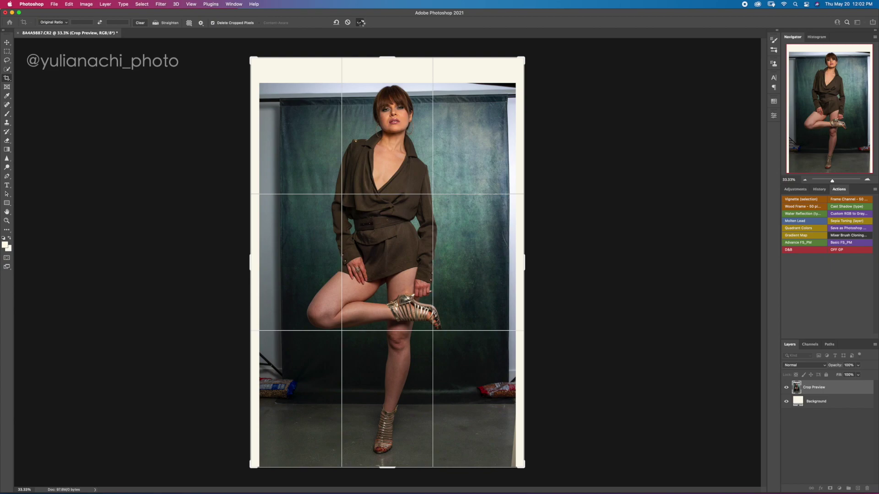
click(361, 22)
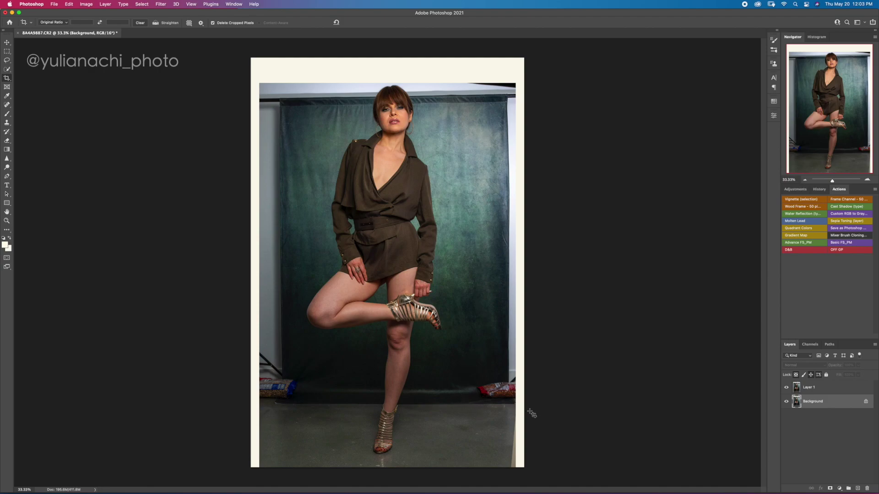
Add a single blank layer above Layer 1, discarding the surplus ones, and activate the Clone Stamp tool
click(833, 392)
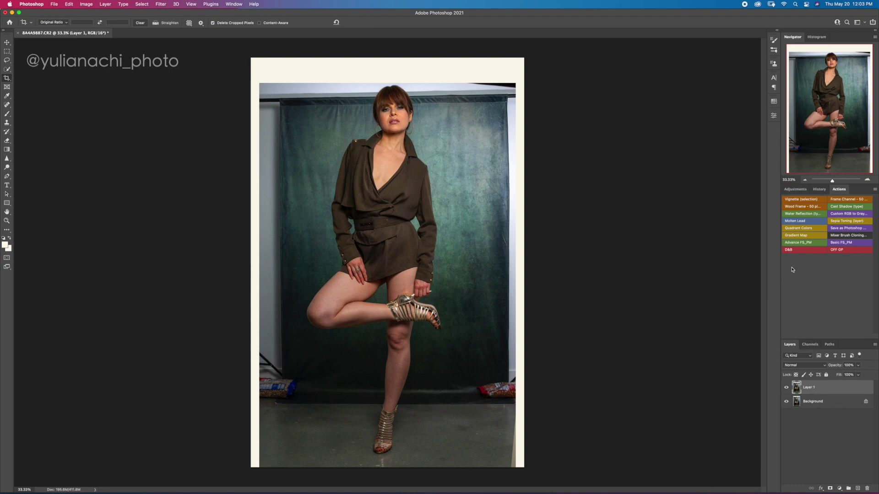
click(859, 489)
click(859, 488)
click(859, 488)
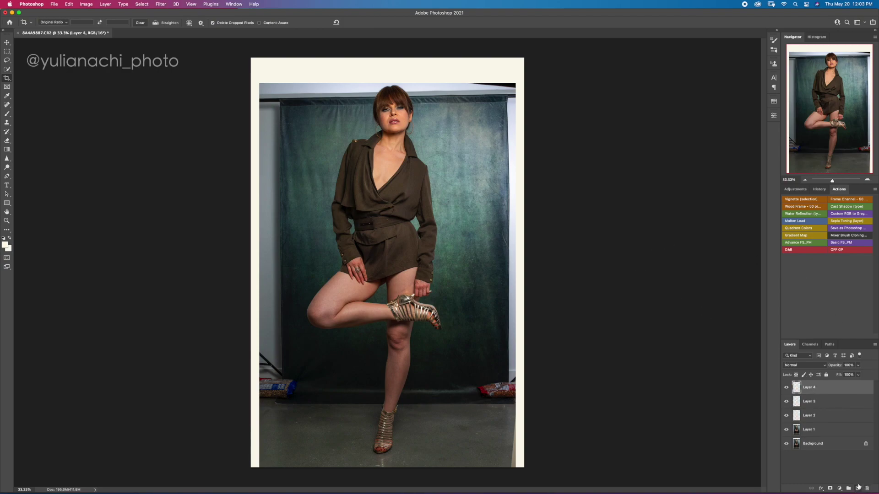
key(BackSpace)
key(BackSpace)
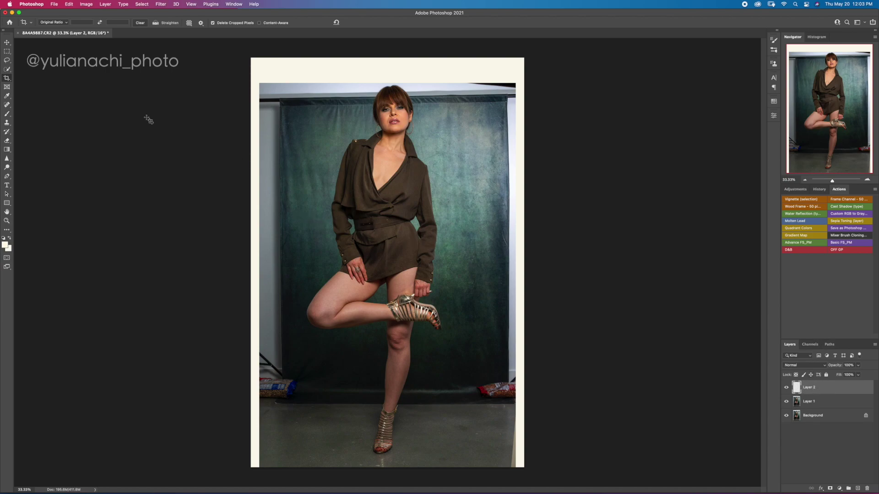
click(7, 122)
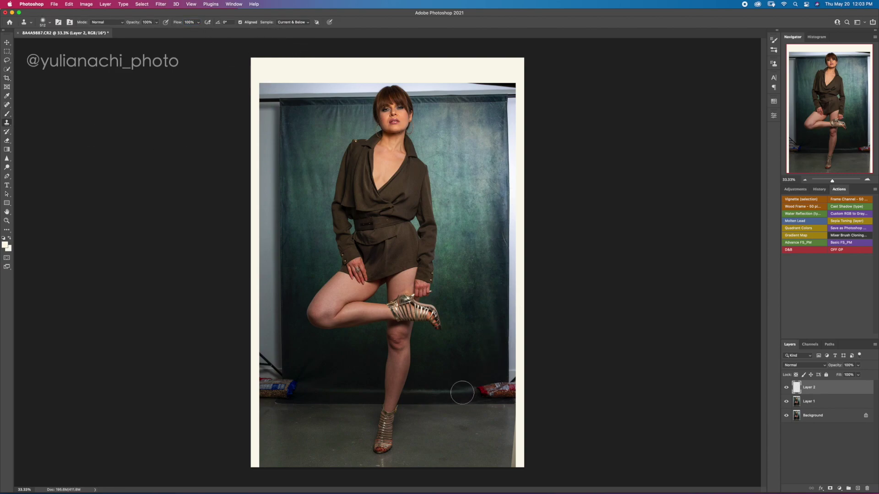
Try cloning the dark backdrop over the red bag at the photo's lower-right edge, and undo the strokes
drag(463, 389, 453, 389)
drag(478, 391, 515, 388)
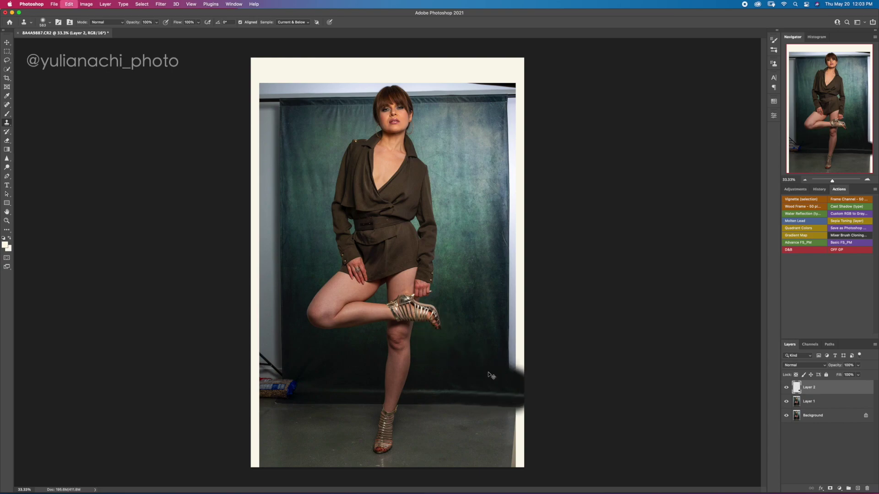
key(super+z)
key(super+z)
Clone the backdrop over the red bag and up the right side, and extend the floor over the blank lower-right strip
alt+click(458, 392)
mouse_move(477, 391)
mouse_down()
mouse_move(523, 388)
mouse_move(511, 367)
mouse_move(522, 235)
mouse_up()
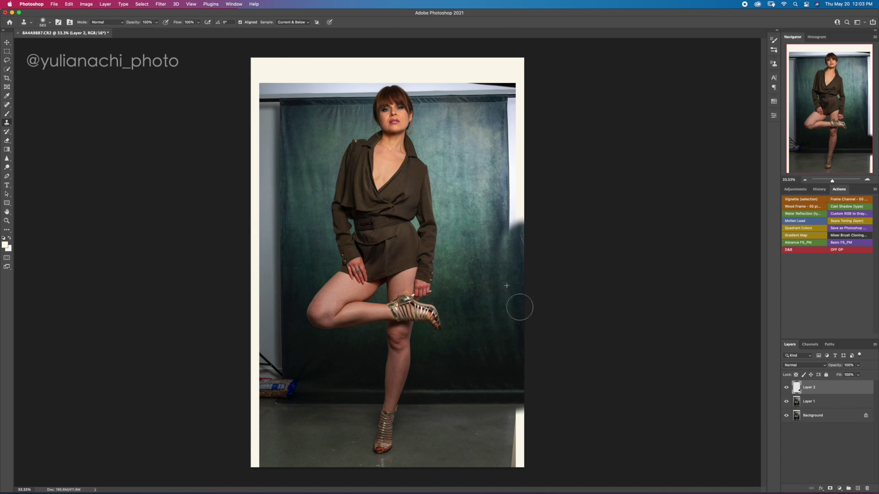
drag(517, 405, 518, 462)
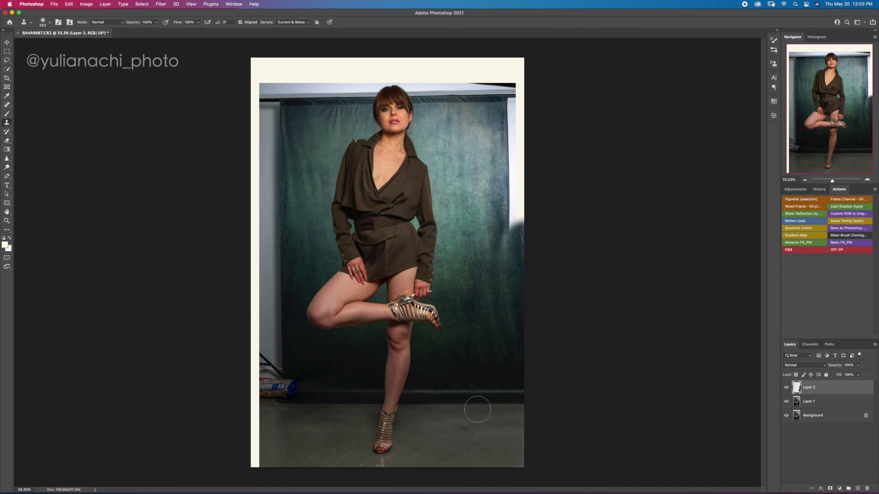
Clone the dark backdrop over the bag and light stand at the lower left, out to the canvas edge
alt+click(313, 389)
mouse_move(294, 389)
mouse_down()
mouse_move(259, 388)
mouse_move(268, 385)
mouse_move(269, 349)
mouse_move(252, 380)
mouse_up()
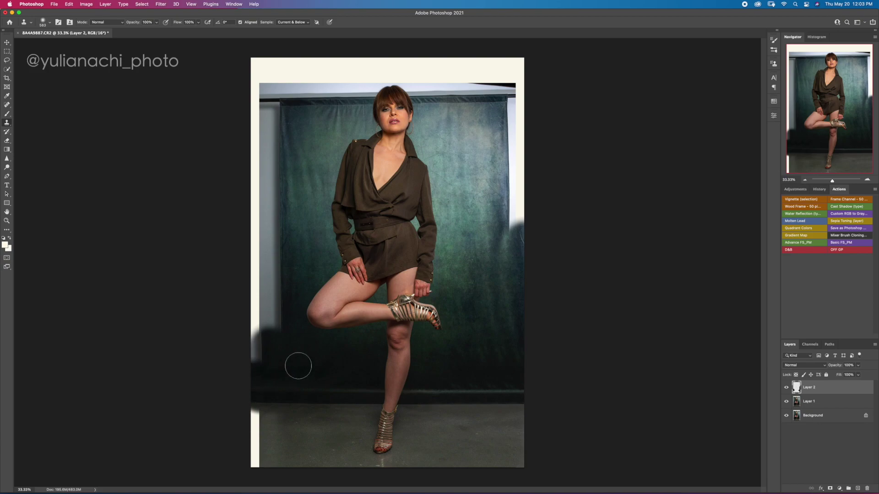
Try clone strokes across the woman's sleeve and chest, and undo them
mouse_move(328, 212)
mouse_down()
mouse_move(319, 194)
mouse_move(397, 193)
mouse_move(348, 196)
mouse_move(318, 185)
mouse_move(328, 198)
mouse_move(383, 193)
mouse_up()
key(super+z)
key(super+z)
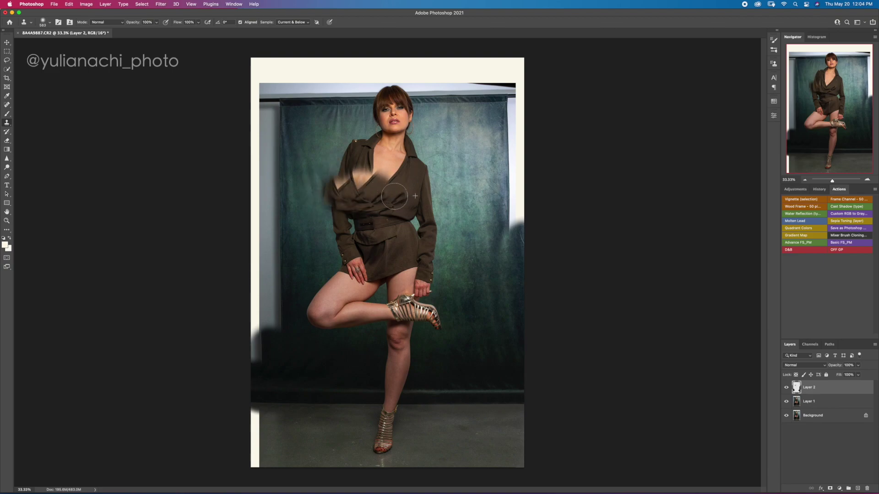
drag(332, 175, 325, 166)
key(super+z)
key(super+z)
key(super+z)
key(super+z)
key(super+z)
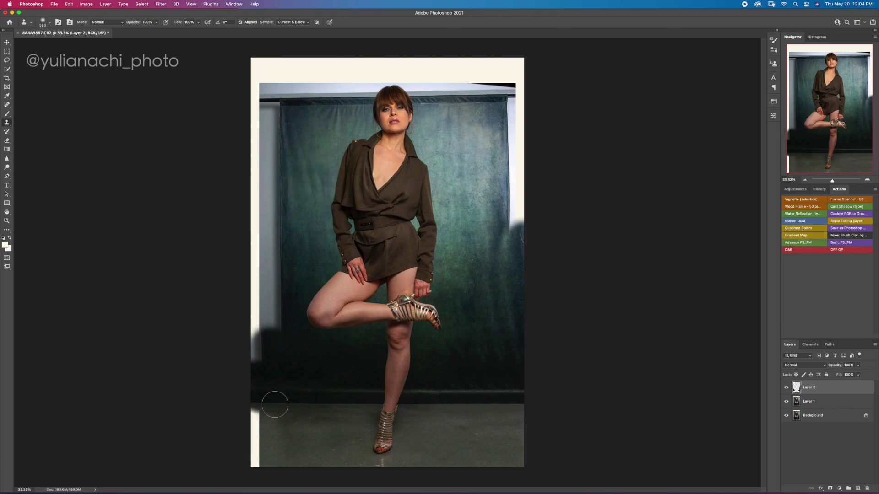
Clone the floor over the blank strip at the lower-left edge and retouch the floor beside the standing foot with a smaller brush
mouse_move(270, 403)
mouse_down()
mouse_move(252, 461)
mouse_move(261, 451)
mouse_up()
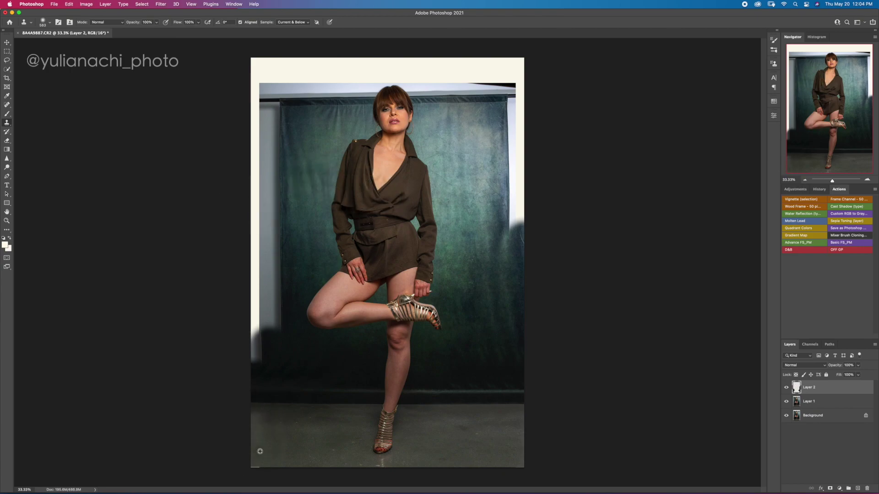
key(bracketleft)
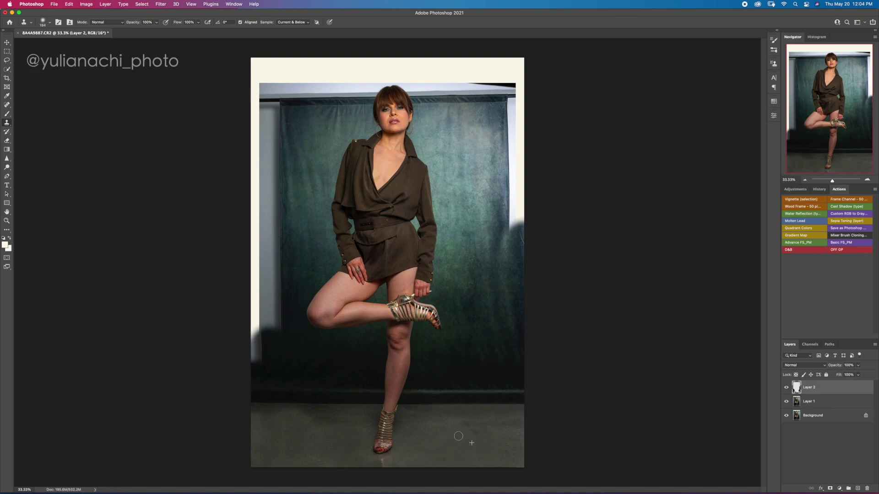
drag(458, 436, 476, 436)
Clone the upper backdrop with a larger brush over the white wall and blank strip along the upper-right edge
mouse_move(486, 109)
mouse_down()
mouse_move(506, 106)
mouse_move(487, 92)
mouse_move(475, 108)
mouse_move(450, 95)
mouse_move(500, 98)
mouse_move(421, 103)
mouse_move(509, 98)
mouse_move(436, 84)
mouse_move(477, 114)
mouse_move(497, 86)
mouse_move(481, 100)
mouse_up()
alt+click(477, 100)
mouse_move(487, 101)
mouse_down()
mouse_move(514, 103)
mouse_move(529, 147)
mouse_move(523, 211)
mouse_up()
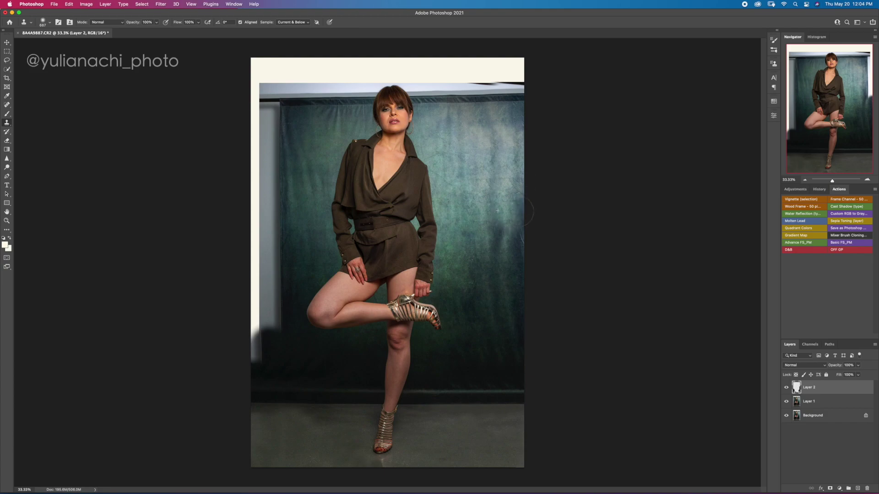
Try extending the backdrop's top edge over the wall at the upper left with clone strokes, and undo them
drag(289, 112, 287, 98)
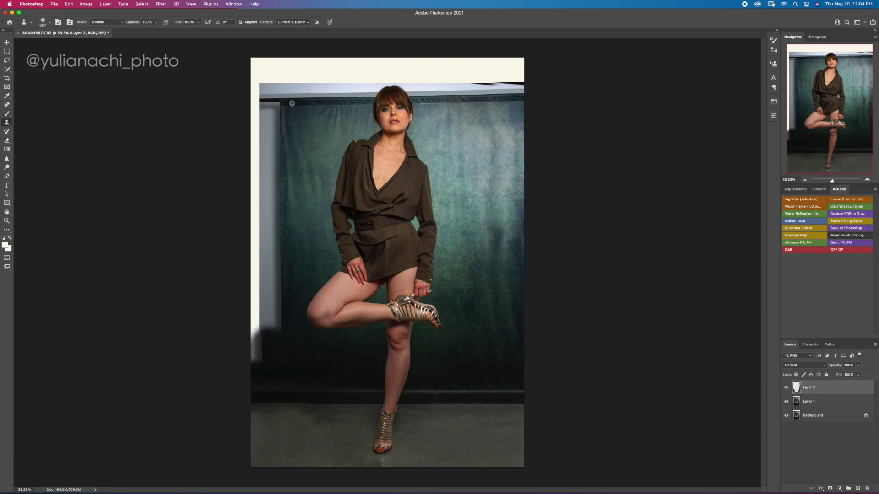
alt+click(299, 103)
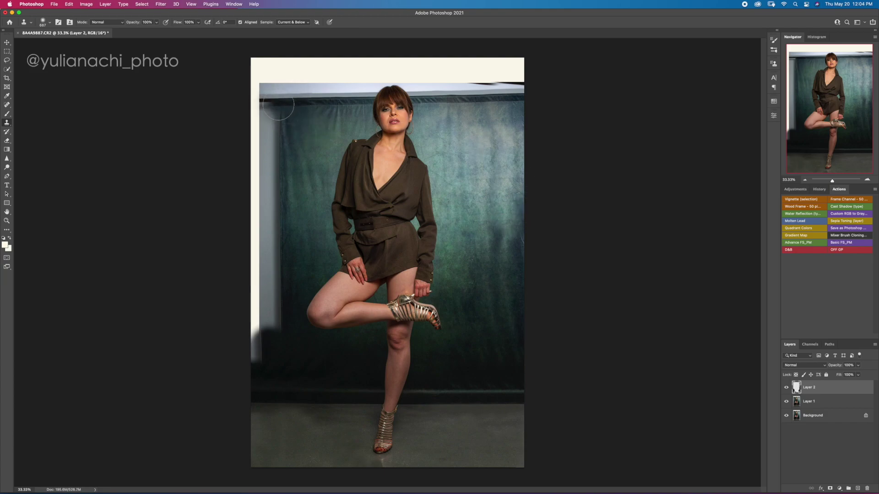
click(279, 104)
drag(278, 105, 264, 112)
key(super+z)
key(super+z)
key(super+z)
key(super+z)
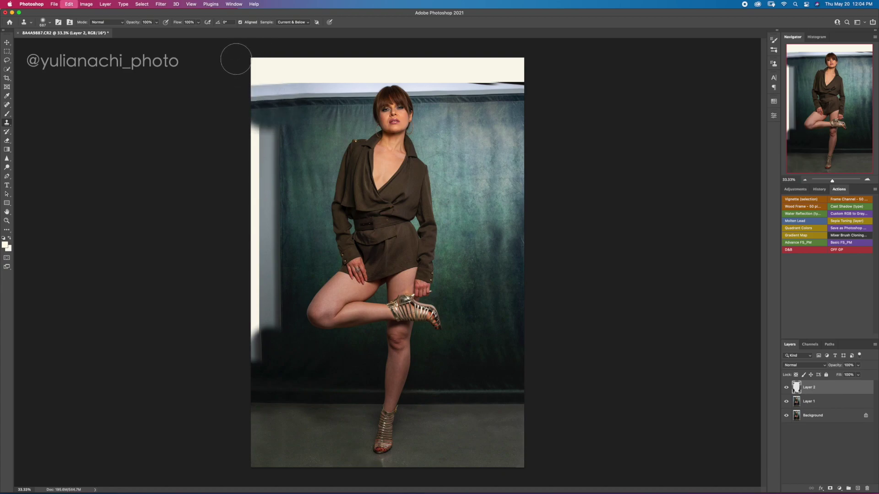
key(super+z)
key(super+z)
key(super+z)
key(super+z)
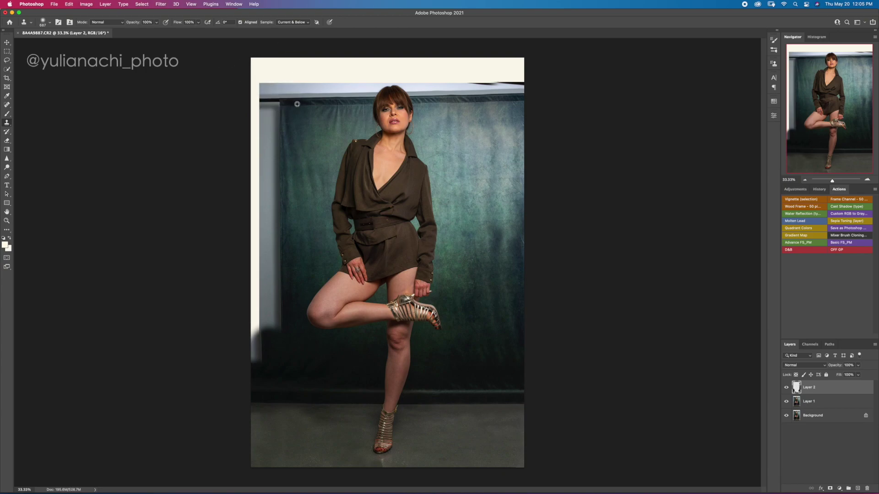
Clone the backdrop down the whole left side, covering the grey wall and blank strip and undoing strokes that copy the knee
alt+click(299, 105)
mouse_move(284, 104)
mouse_down()
mouse_move(266, 124)
mouse_move(275, 125)
mouse_move(275, 216)
mouse_move(250, 143)
mouse_move(275, 232)
mouse_move(270, 271)
mouse_move(257, 254)
mouse_move(271, 292)
mouse_up()
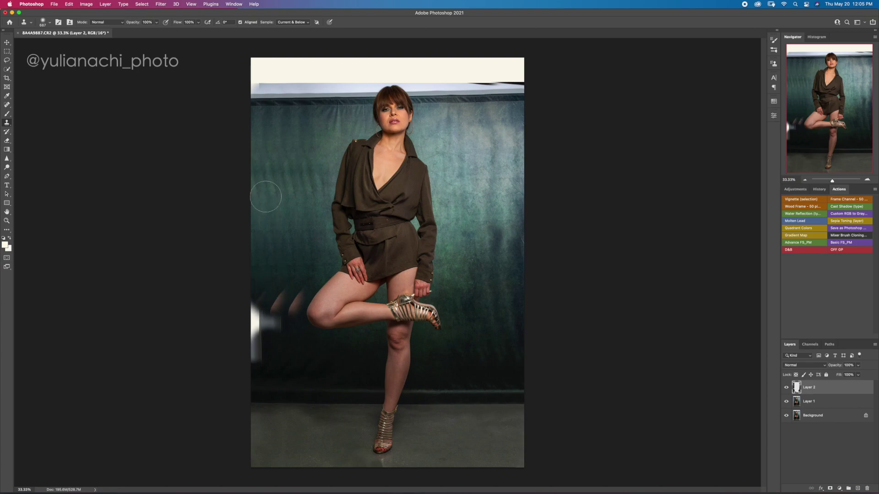
key(super+z)
key(super+z)
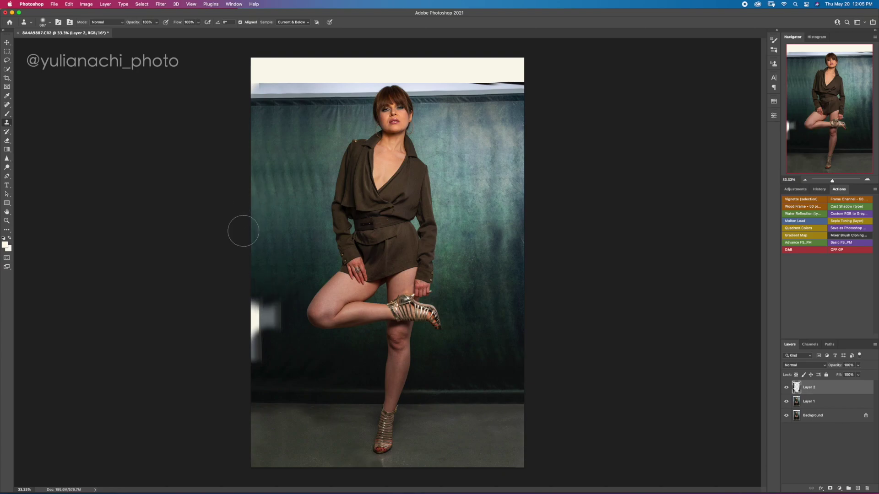
drag(285, 291, 287, 293)
mouse_move(282, 304)
mouse_down()
mouse_move(268, 321)
mouse_move(261, 310)
mouse_move(253, 359)
mouse_move(231, 363)
mouse_up()
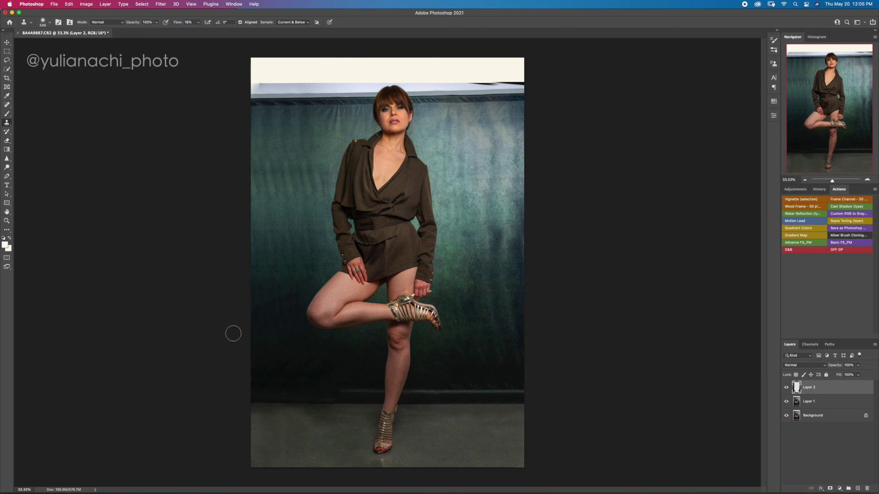
Clone out the seam running across the bottom of the backdrop at 18% flow, adjusting the brush size as needed
mouse_move(259, 387)
mouse_down()
mouse_move(452, 394)
mouse_move(416, 381)
mouse_move(453, 384)
mouse_up()
key(bracketleft)
key(bracketleft)
key(bracketright)
key(bracketright)
key(bracketright)
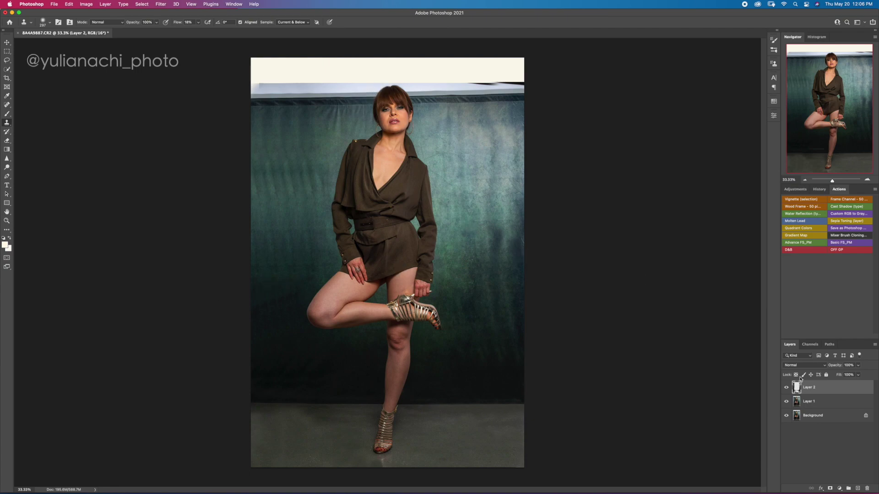
Duplicate Layer 1, compare the image with Layer 2 hidden and shown, and merge Layer 2 into the copy
click(831, 403)
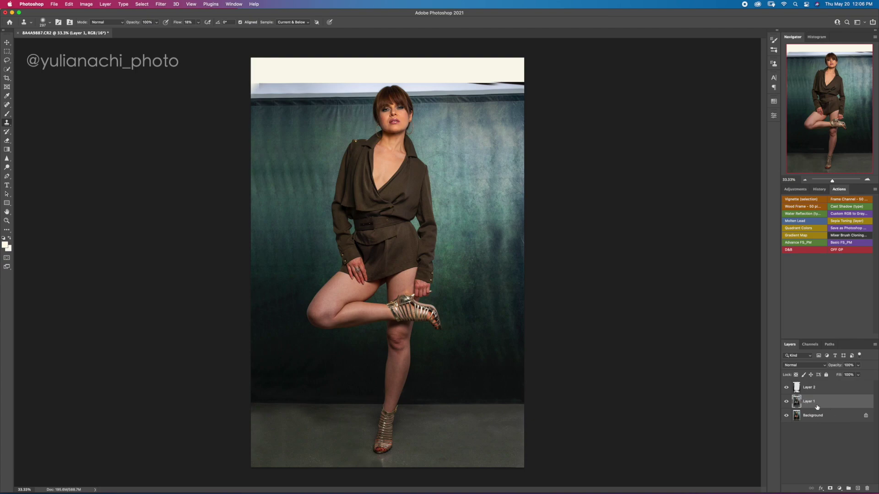
drag(853, 406, 858, 488)
click(832, 389)
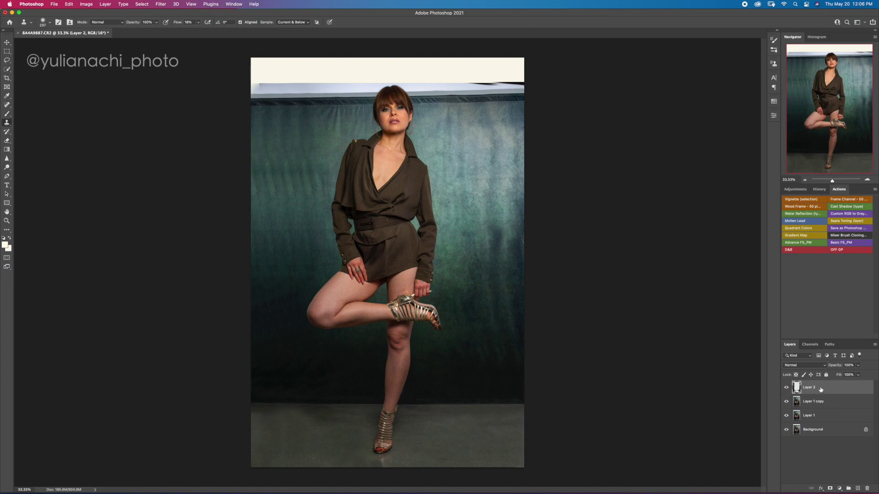
click(787, 390)
click(786, 389)
key(super+e)
Select the woman on the merged layer with Select Subject
click(773, 117)
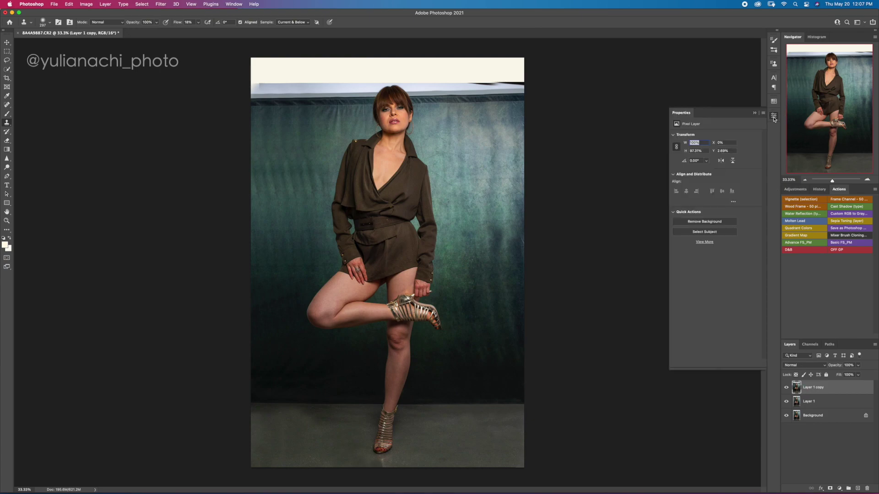
click(701, 233)
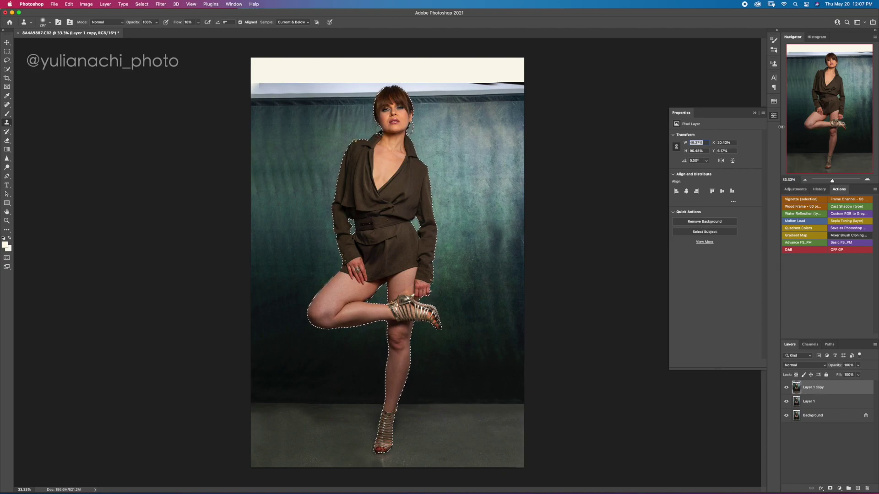
click(774, 113)
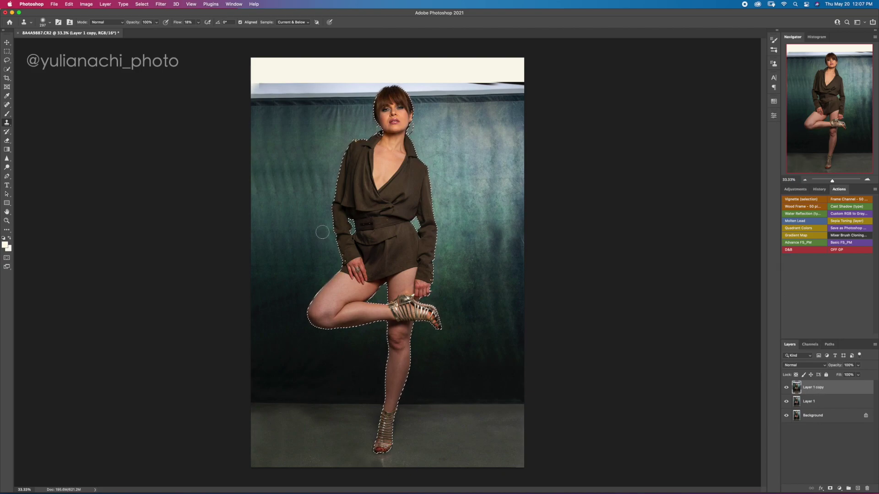
right_click(384, 220)
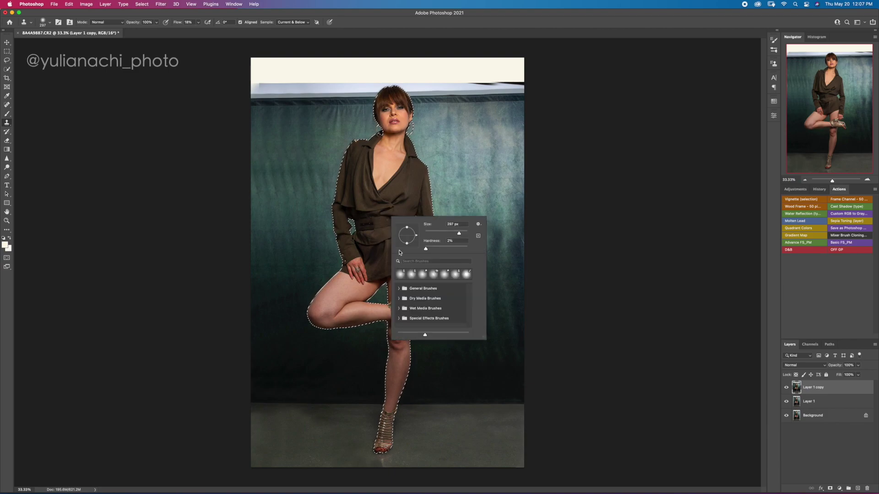
click(374, 207)
click(374, 206)
click(407, 183)
Fill the selected woman on Layer 1 copy with Content-Aware, then deselect
click(7, 52)
right_click(380, 210)
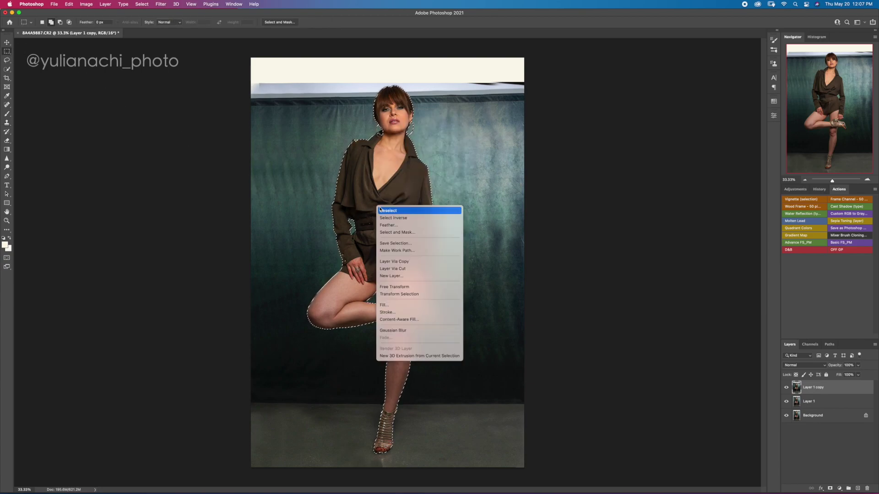
click(383, 305)
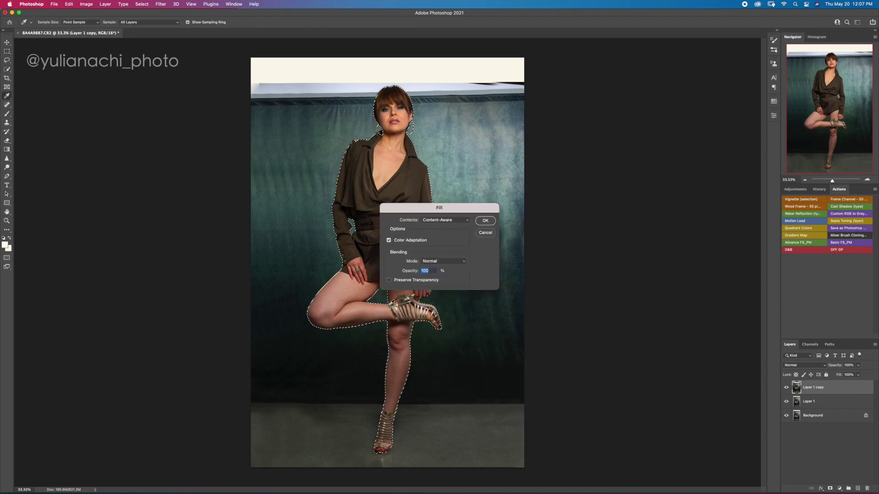
click(486, 221)
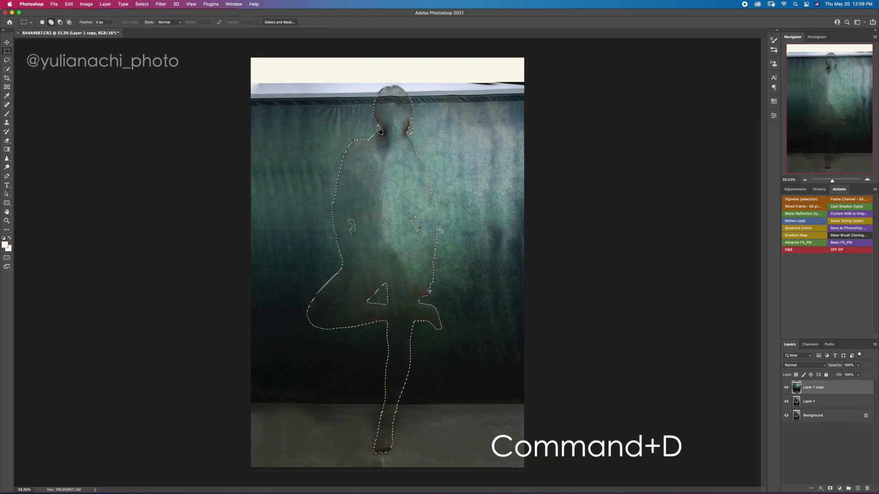
key(super+d)
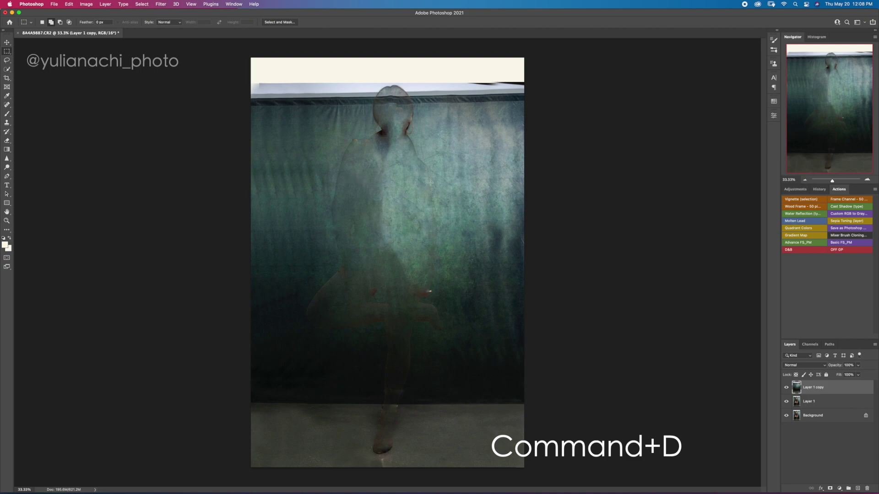
Clone backdrop over the ghost outline around the woman's head, shoulders and knee, and check the layer against the original underneath
click(7, 122)
drag(331, 193, 339, 164)
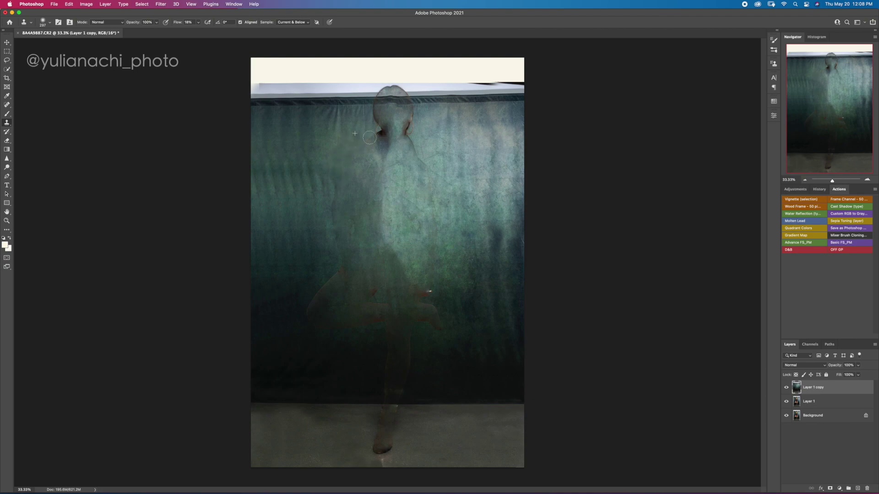
mouse_move(431, 174)
mouse_down()
mouse_move(426, 154)
mouse_move(376, 126)
mouse_move(365, 143)
mouse_move(402, 141)
mouse_move(369, 108)
mouse_up()
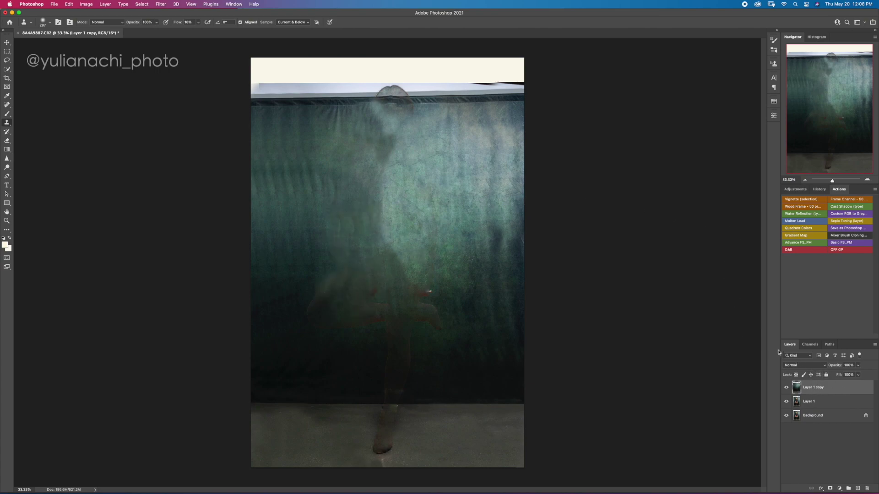
click(786, 388)
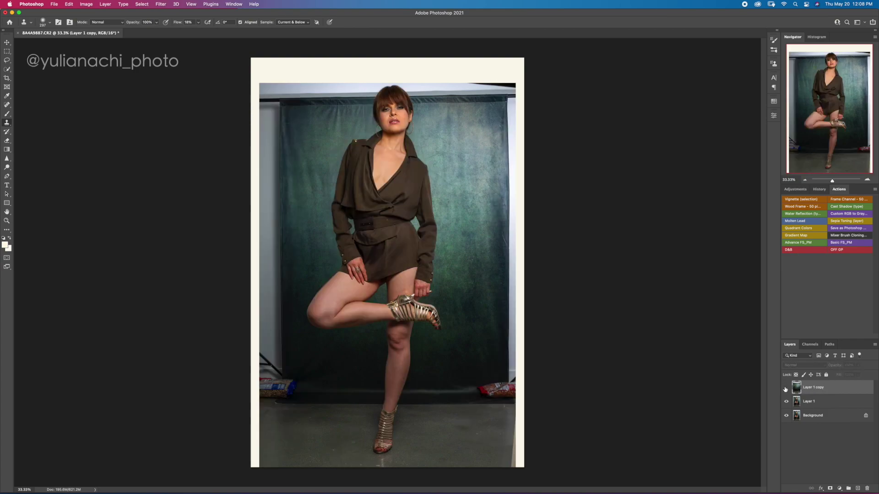
click(786, 388)
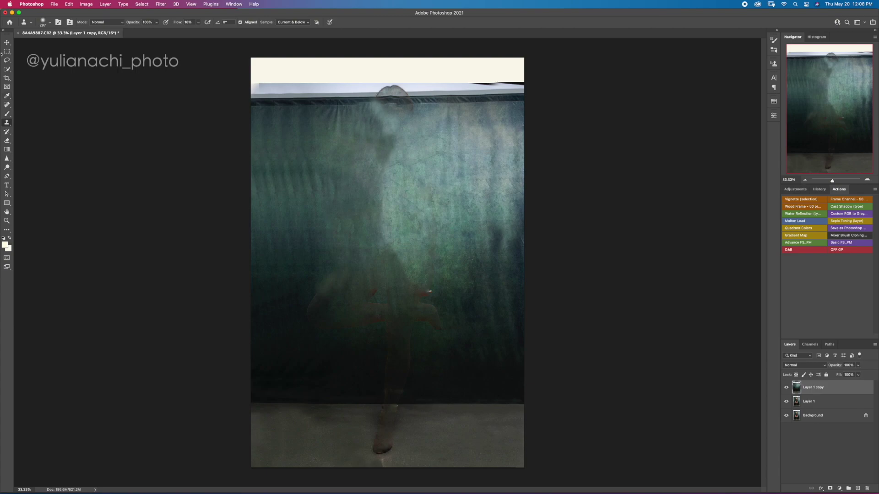
Select the full-width area above the floor and stretch it upward past the canvas edge to about 117% height, then deselect
click(7, 51)
drag(253, 62, 531, 398)
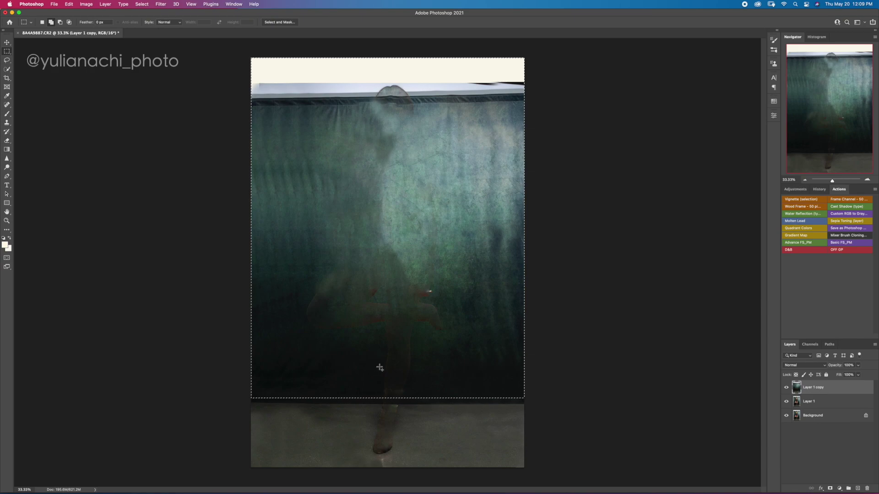
key(super+t)
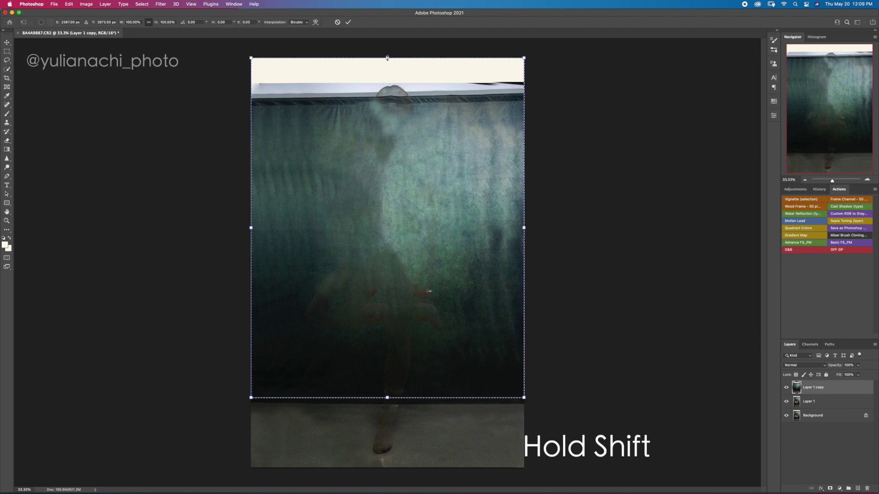
drag(387, 59, 392, 1)
drag(392, 2, 392, 2)
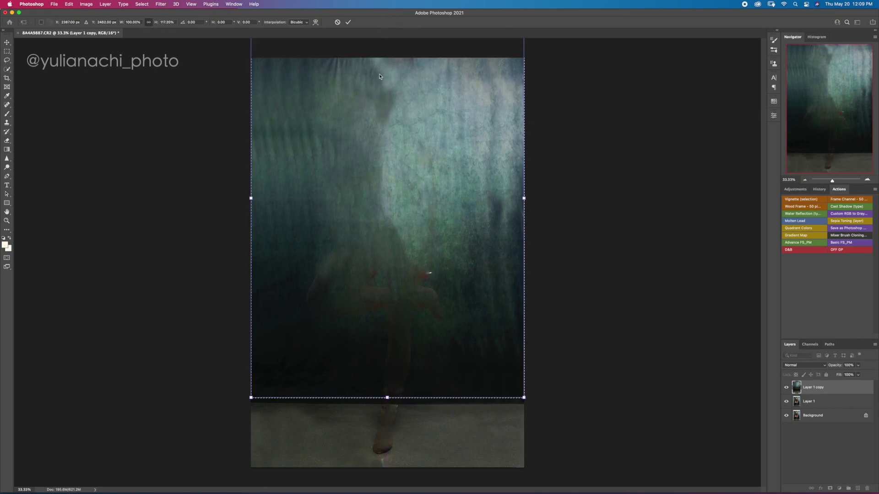
key(Return)
key(super+d)
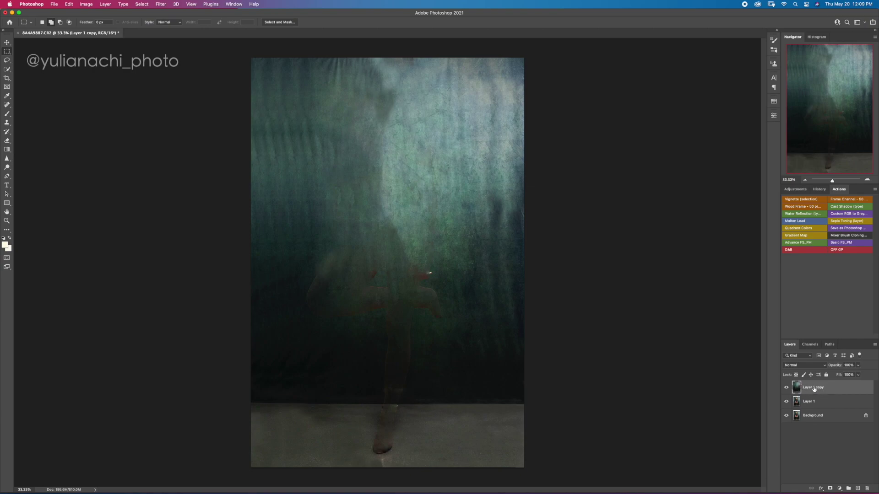
Move Layer 1 above Layer 1 copy and add a layer mask to it
drag(822, 402, 824, 388)
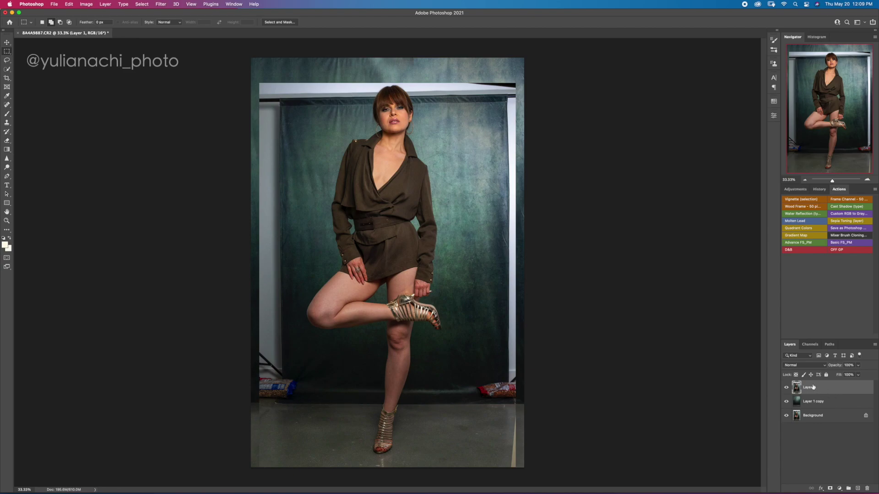
click(830, 489)
Paint black on Layer 1's mask with a large brush at 100% flow to hide the studio surroundings around the backdrop
click(7, 114)
drag(132, 23, 207, 18)
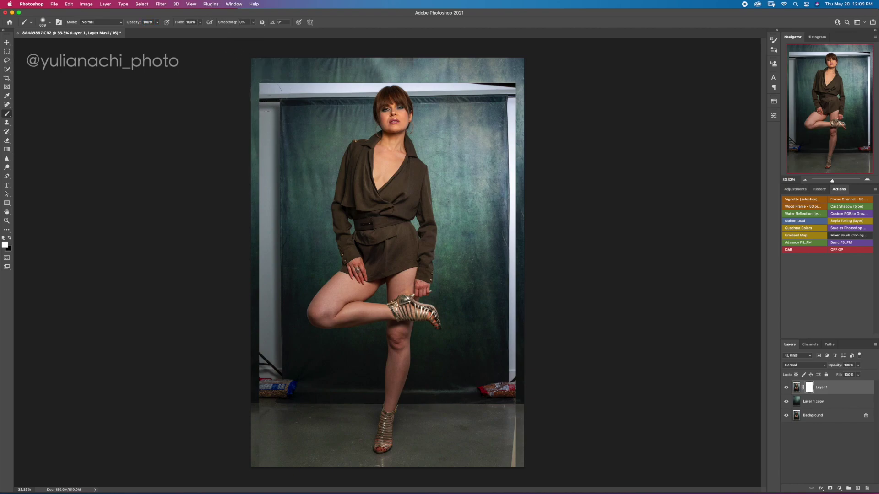
key(x)
mouse_move(265, 97)
mouse_down()
mouse_move(293, 101)
mouse_move(272, 145)
mouse_move(269, 220)
mouse_move(268, 348)
mouse_move(280, 451)
mouse_up()
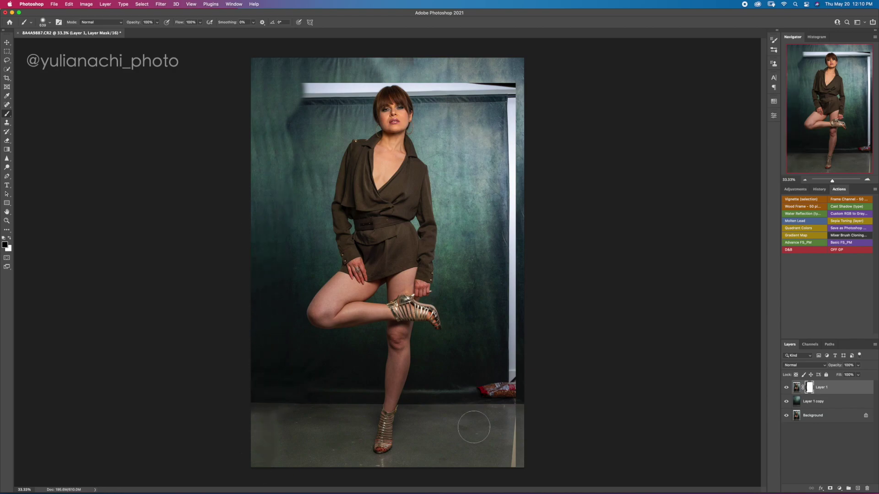
mouse_move(499, 458)
mouse_down()
mouse_move(513, 211)
mouse_move(465, 98)
mouse_move(472, 100)
mouse_move(316, 94)
mouse_up()
Mask out the remaining studio strip around the woman's head and refine the mask along her body with a smaller brush
key(bracketleft)
key(bracketleft)
key(bracketleft)
key(bracketleft)
key(bracketleft)
key(bracketleft)
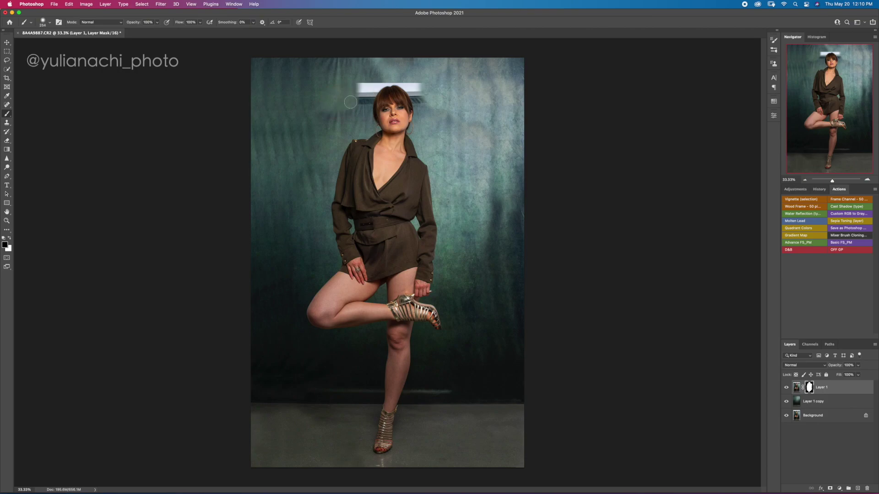
mouse_move(375, 80)
mouse_down()
mouse_move(417, 88)
mouse_move(367, 89)
mouse_up()
scroll(381, 74, up, 10)
drag(318, 288, 342, 259)
mouse_move(363, 221)
mouse_down()
mouse_move(353, 222)
mouse_move(451, 179)
mouse_move(527, 181)
mouse_move(604, 224)
mouse_move(664, 325)
mouse_move(683, 336)
mouse_up()
key(x)
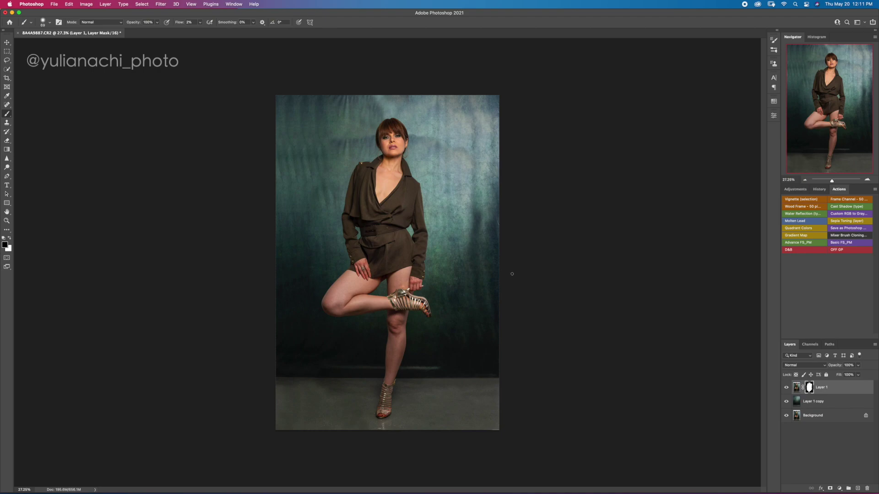
Compare the composite with the Background layer and mask out the leftover light streaks beside the standing leg
alt+click(786, 416)
alt+click(787, 417)
drag(330, 366, 355, 366)
drag(420, 369, 406, 369)
key(shift+0)
scroll(522, 280, up, 2)
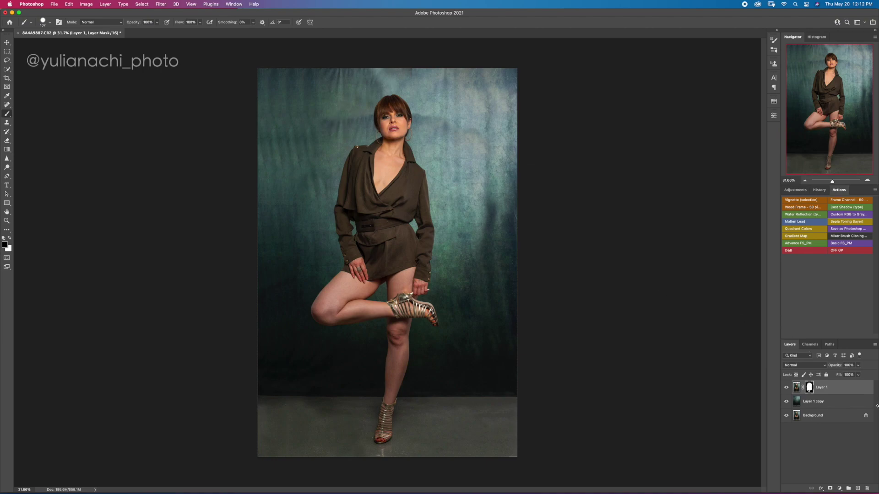
Add a new empty layer on top and merge Layer 1 with Layer 1 copy beneath it
click(858, 490)
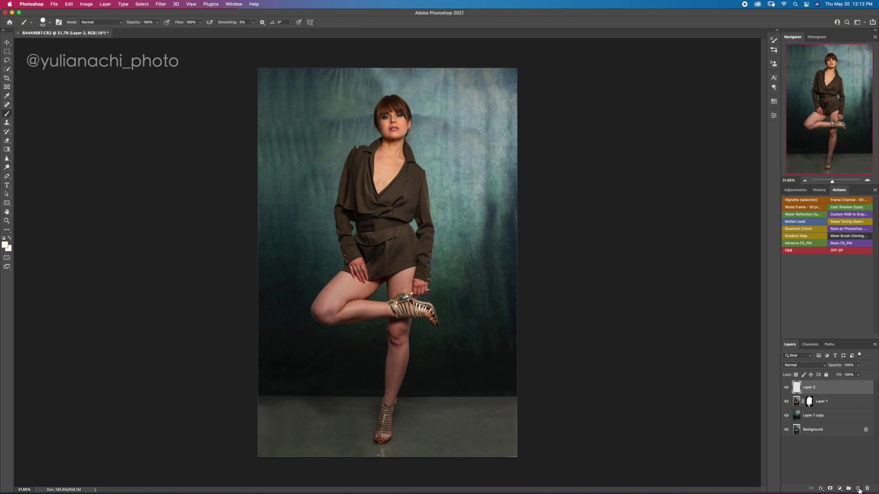
click(840, 404)
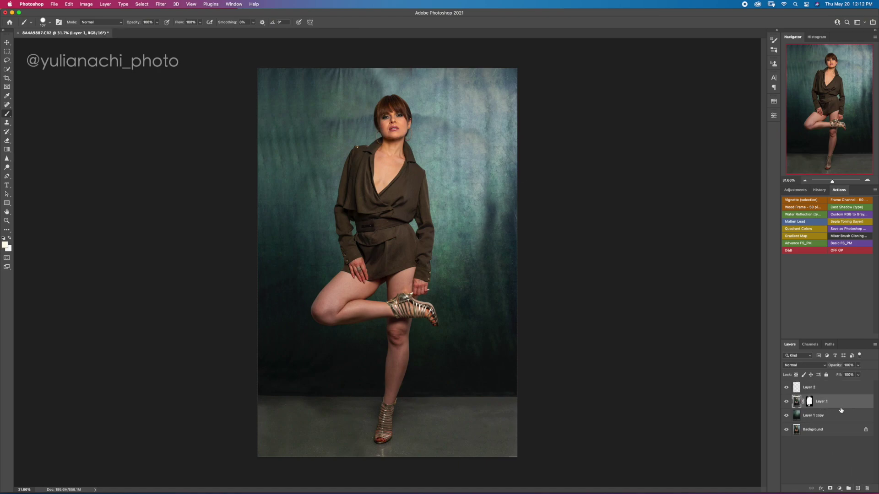
shift+click(840, 418)
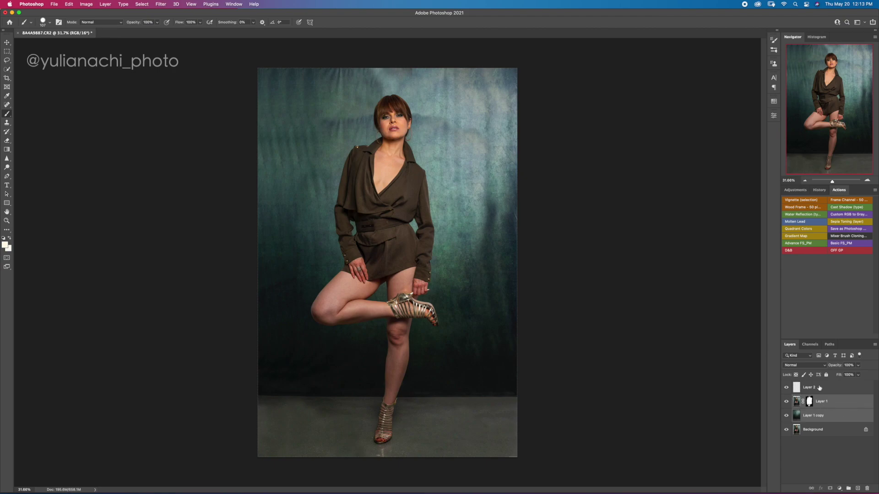
key(super+e)
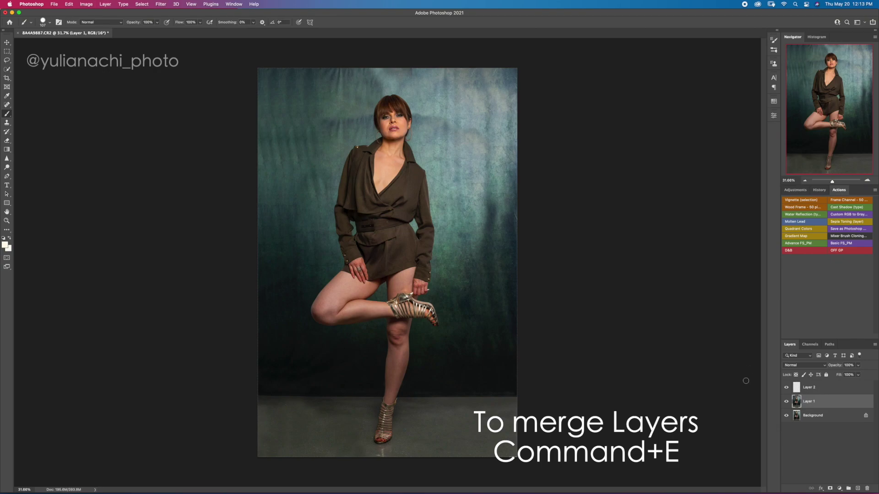
Clone over the folds in the backdrop's upper left on Layer 2 with the Clone Stamp at 5% flow
click(797, 388)
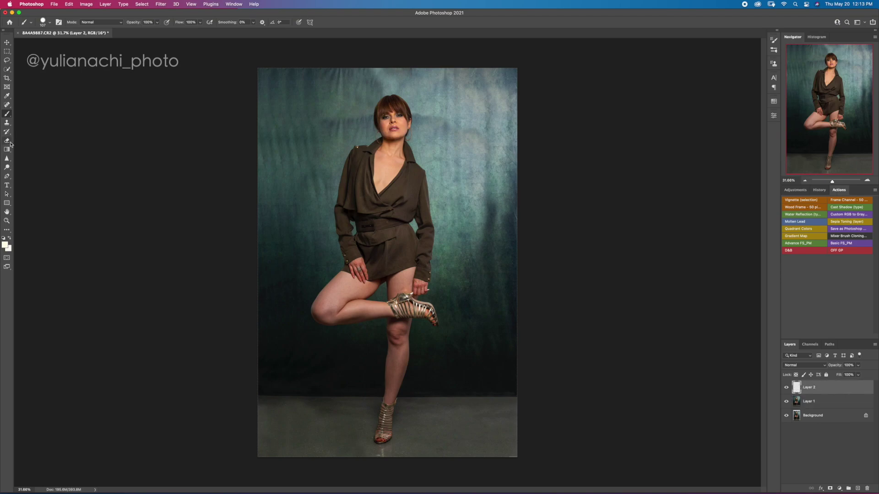
click(7, 123)
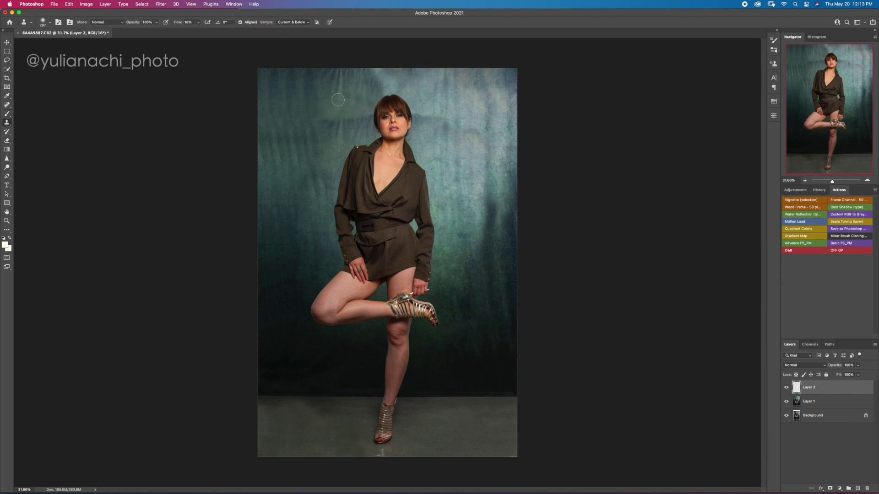
drag(178, 23, 172, 23)
key(Return)
drag(177, 25, 175, 23)
key(Return)
alt+click(307, 108)
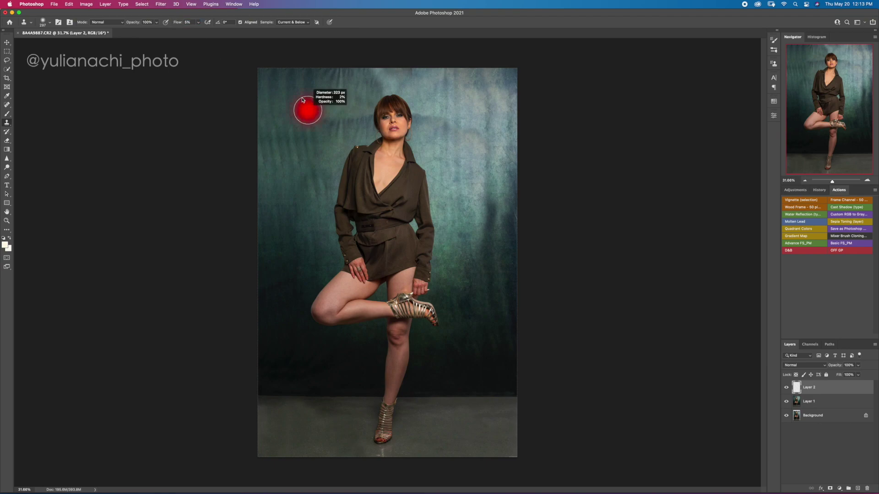
mouse_move(281, 72)
mouse_down()
mouse_move(269, 65)
mouse_move(314, 65)
mouse_move(337, 78)
mouse_up()
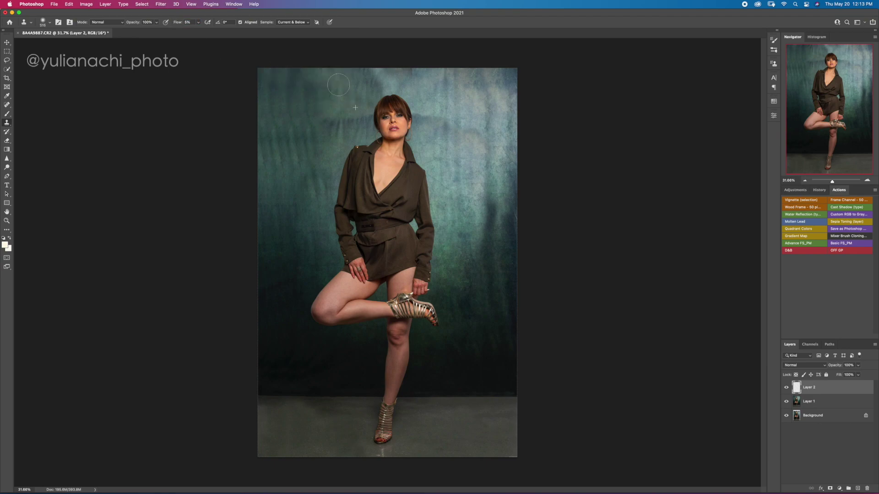
alt+click(347, 83)
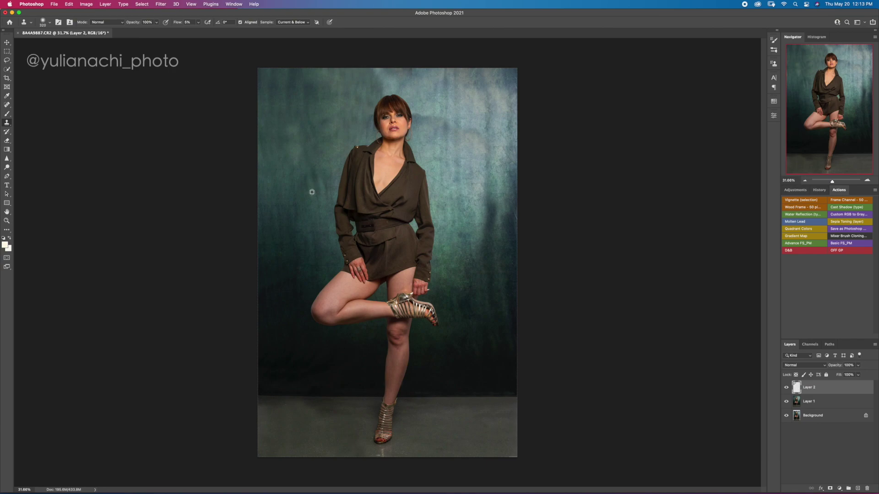
Clone over the uneven folds in the backdrop's upper right and down its right side
drag(414, 105, 483, 106)
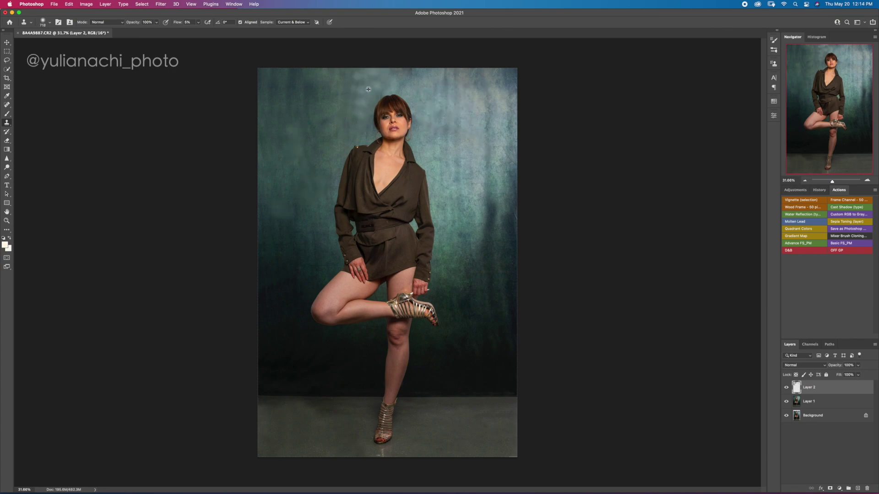
alt+click(364, 87)
drag(490, 193, 496, 229)
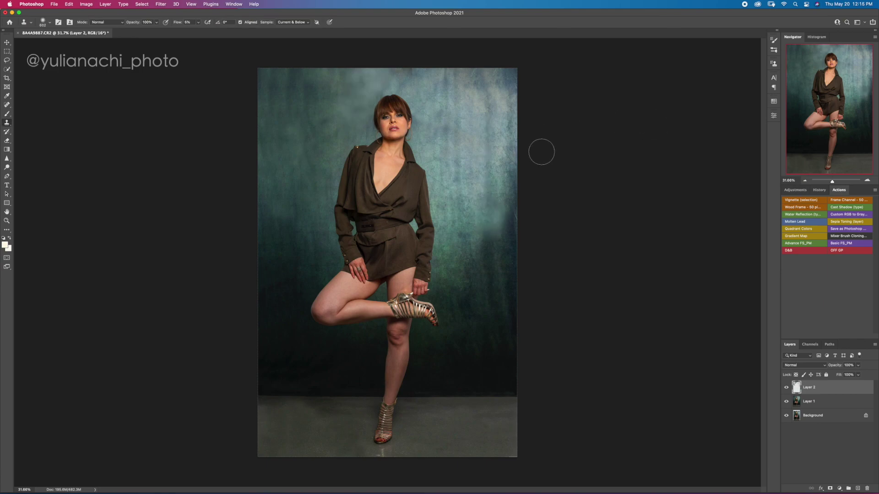
Compare the cleaned backdrop with the Background layer, undo stray clone strokes, and merge Layer 2 into Layer 1
key(super+z)
alt+click(786, 416)
alt+click(786, 416)
click(454, 231)
key(super+z)
key(Delete)
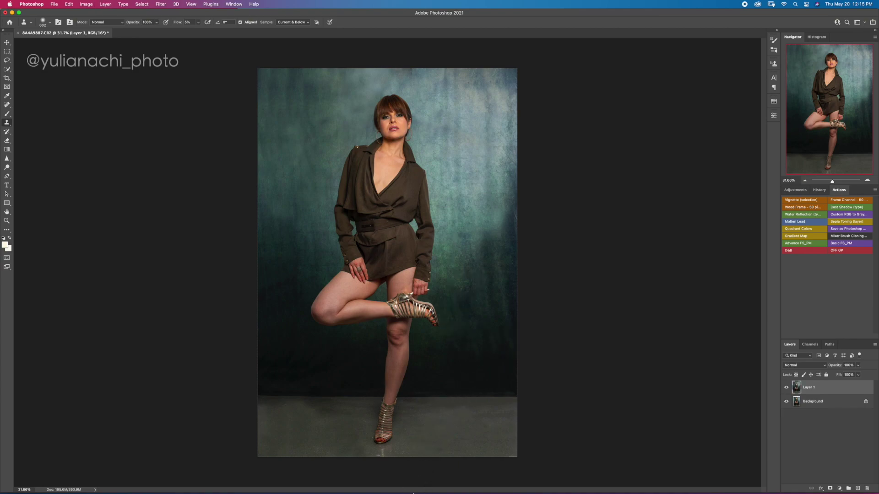
Switch to Safari and search Unsplash for "gringe texture"
mouse_move(400, 486)
click(311, 478)
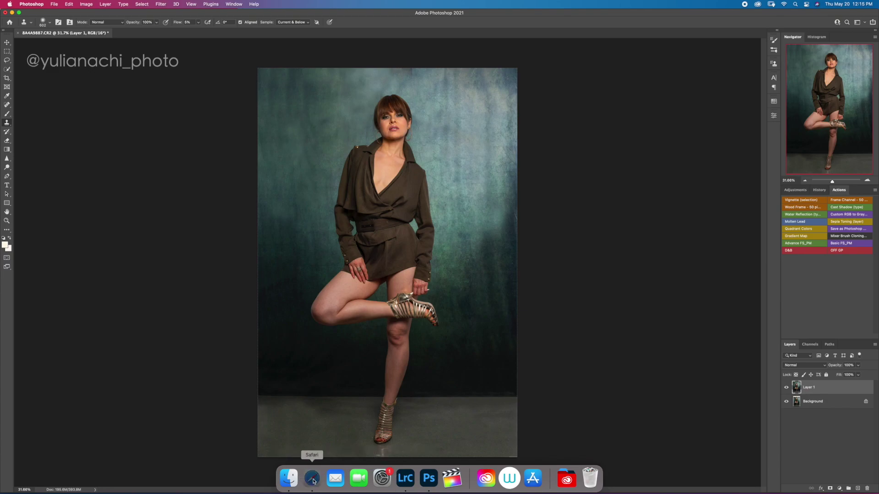
drag(275, 23, 585, 21)
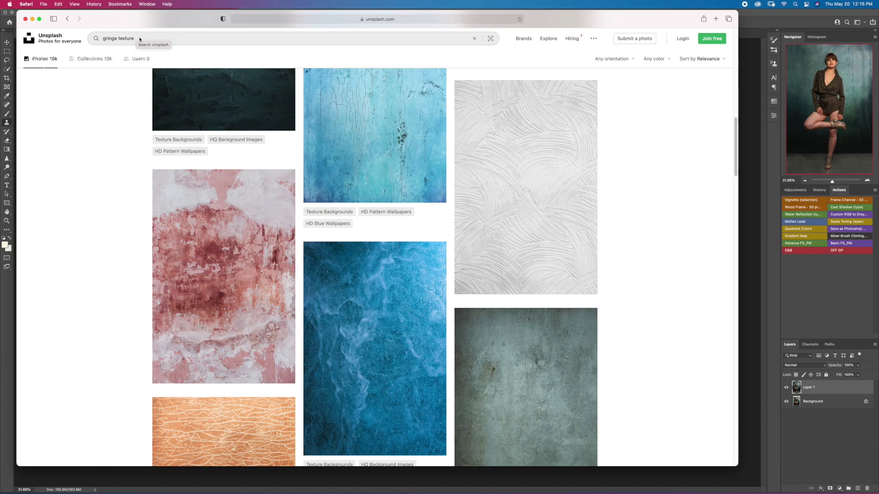
Bring the grey-green weathered wall texture from Unsplash into the portrait as a new layer over the backdrop's right side
drag(584, 29, 506, 27)
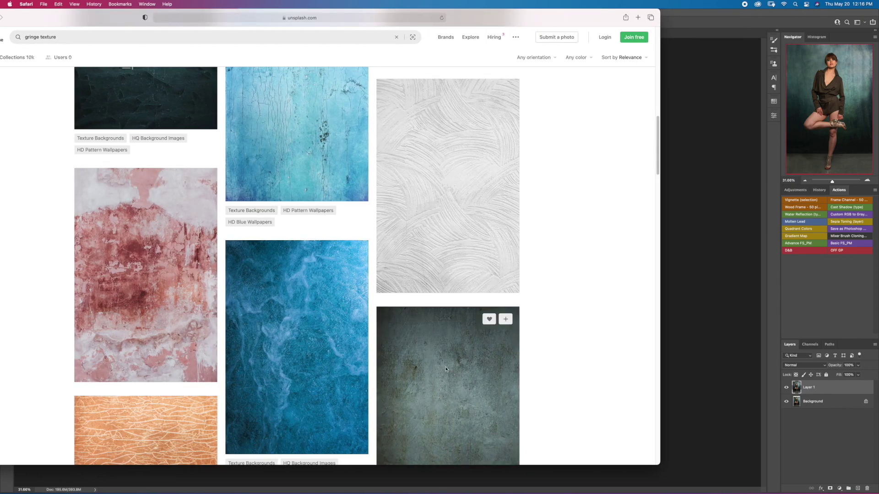
drag(465, 26, 287, 27)
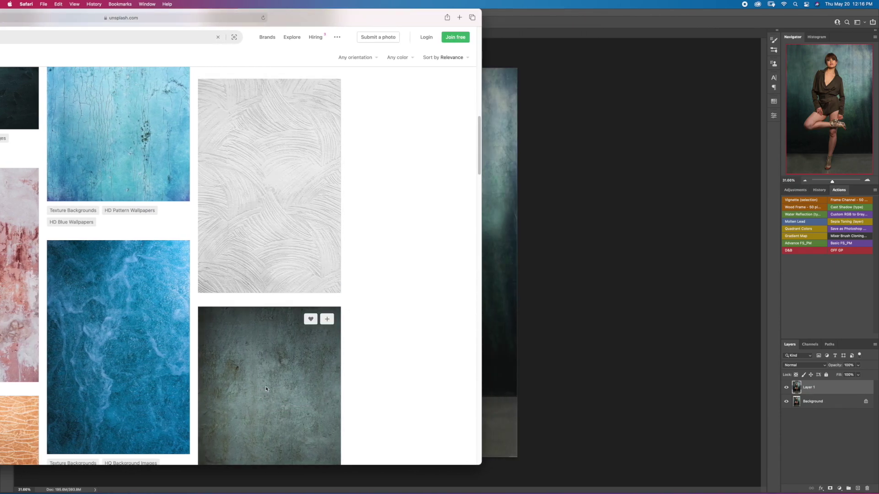
drag(271, 385, 496, 216)
alt+click(494, 217)
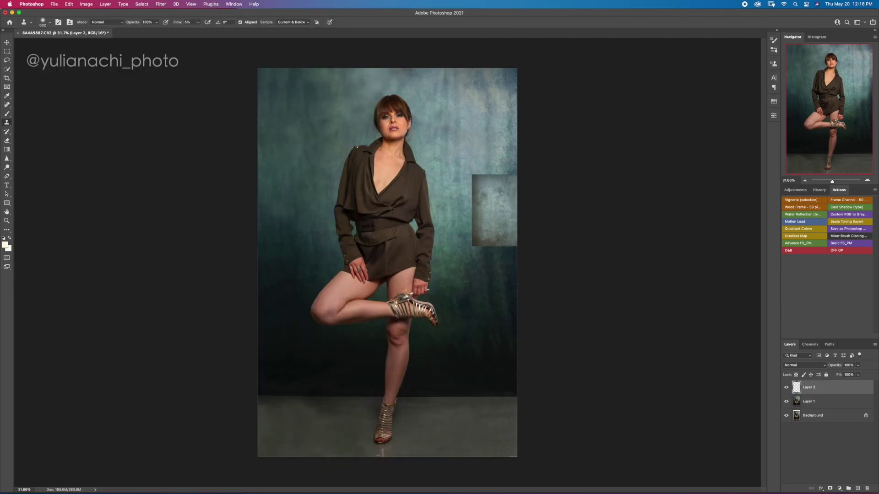
Scale and stretch the wall texture to cover the whole backdrop from the image's upper edge down to the floor line
drag(504, 216, 491, 202)
key(super+t)
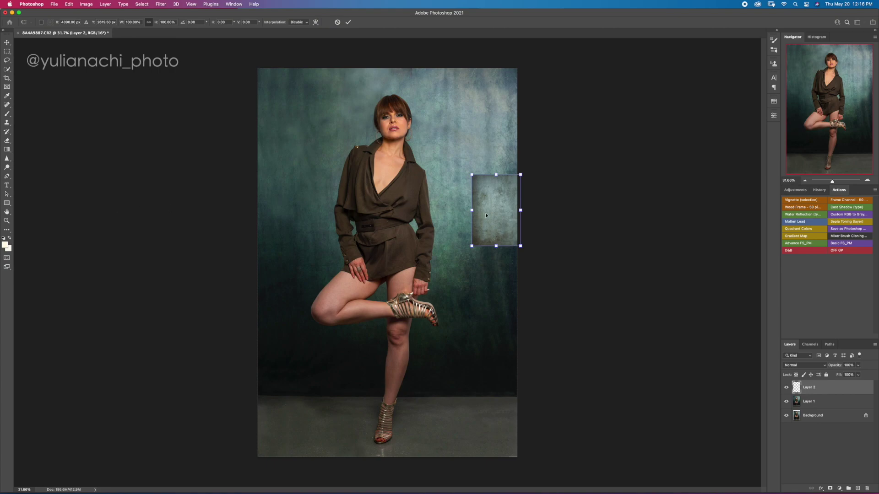
drag(493, 214, 279, 107)
drag(306, 140, 547, 368)
drag(481, 234, 517, 232)
key(super+z)
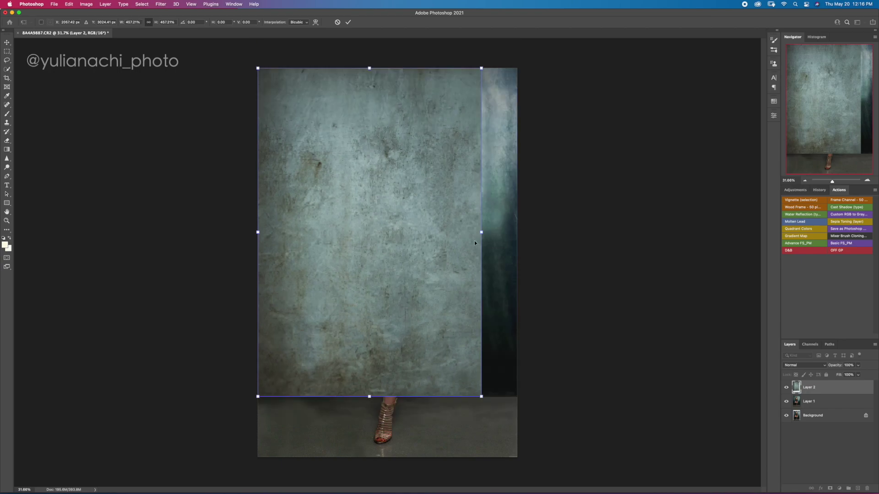
drag(485, 232, 518, 233)
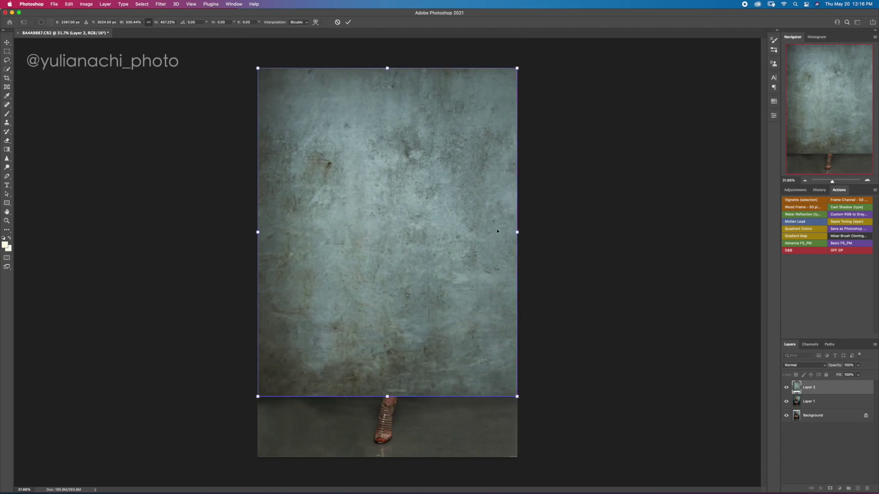
key(Return)
key(s)
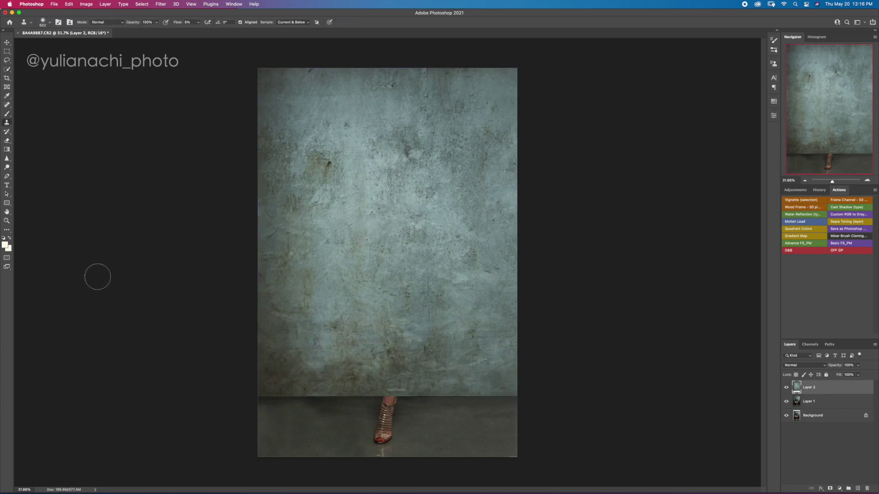
Select the subject on Layer 1, invert the selection, and add it to Layer 2 as a mask
click(798, 402)
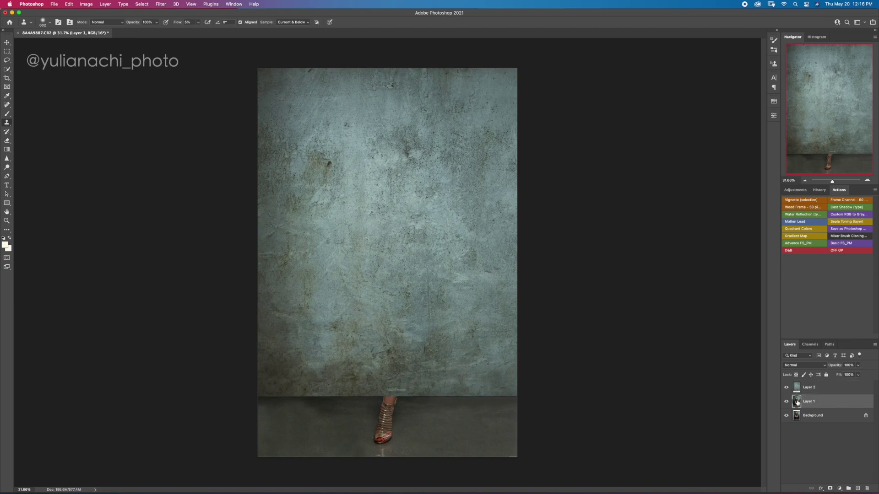
click(774, 115)
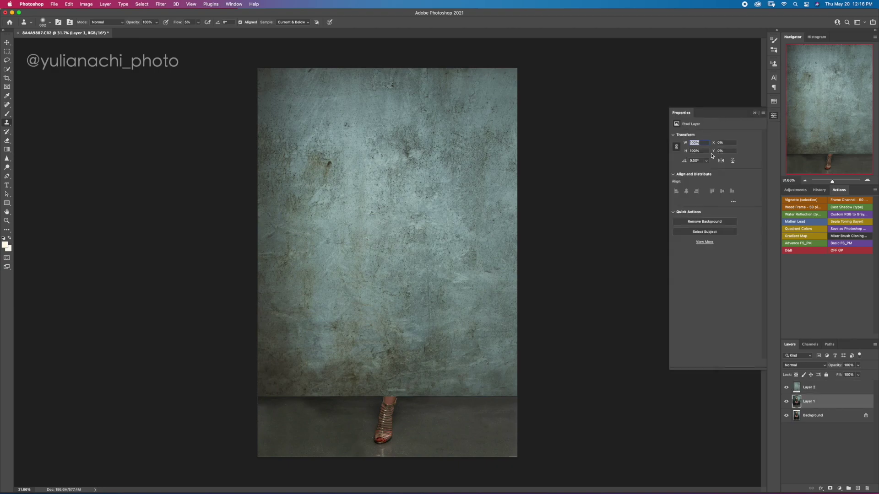
click(705, 234)
click(774, 116)
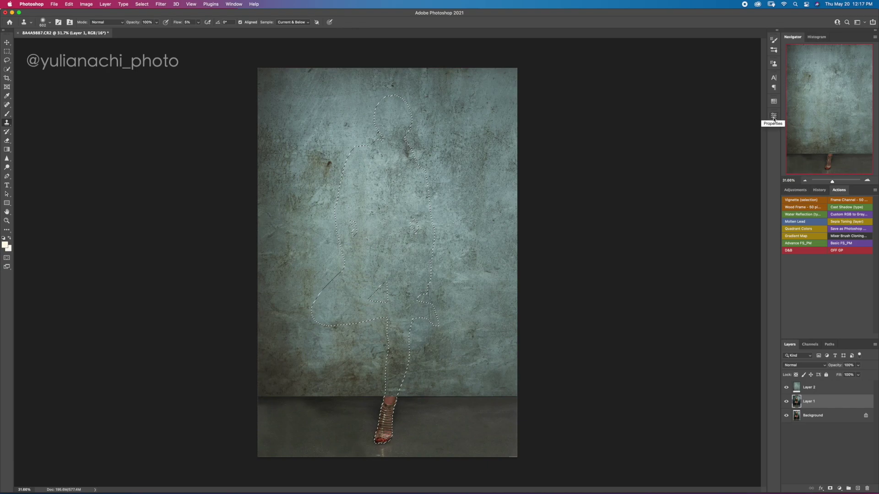
key(shift+super+i)
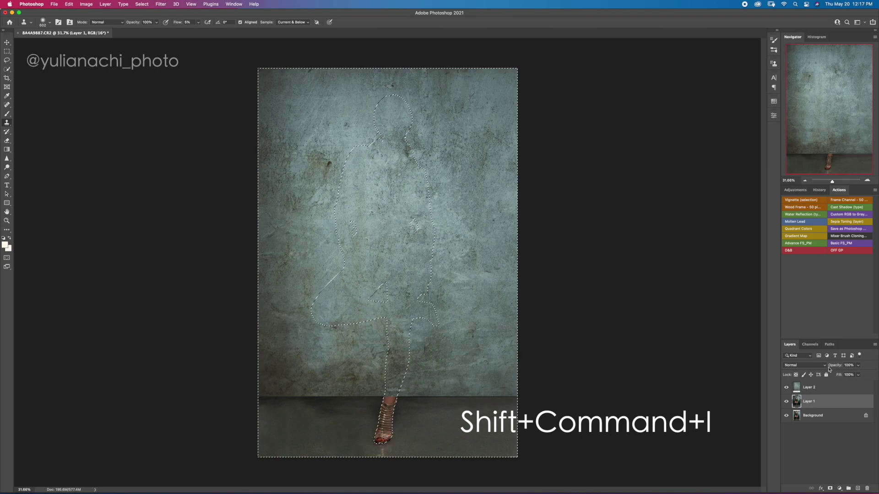
click(824, 389)
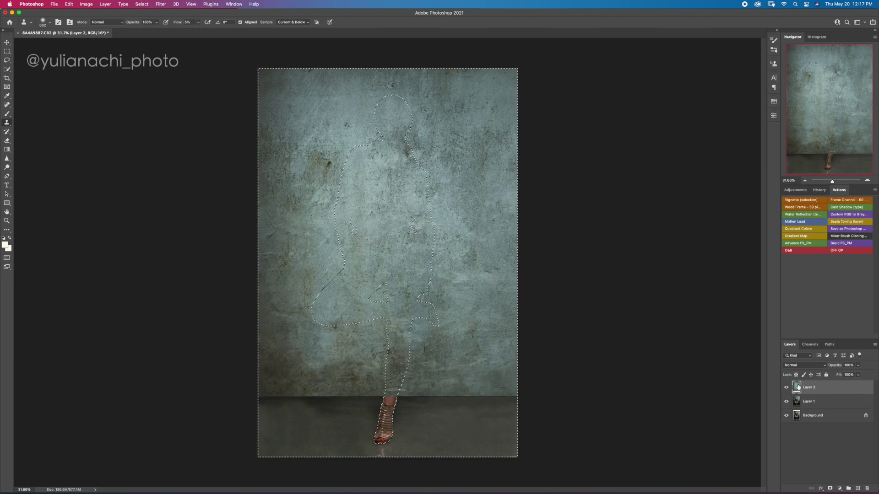
click(830, 489)
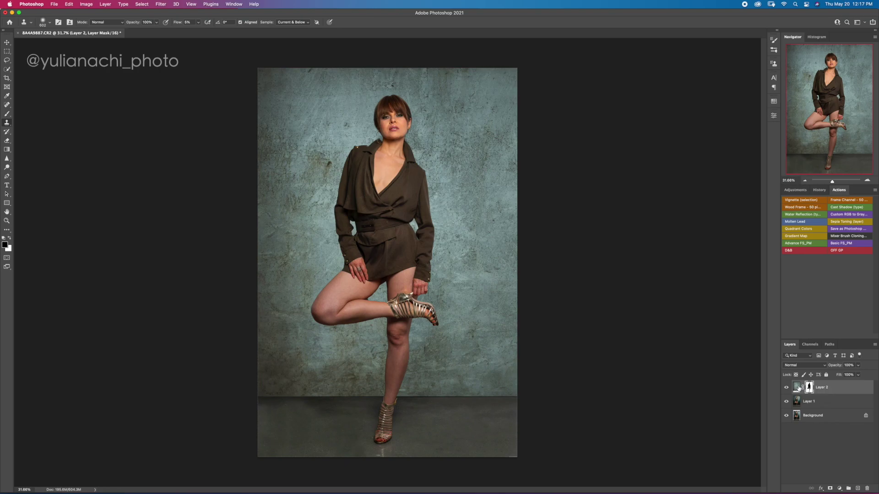
Desaturate the texture on Layer 2 and set its blend mode to Overlay
click(796, 387)
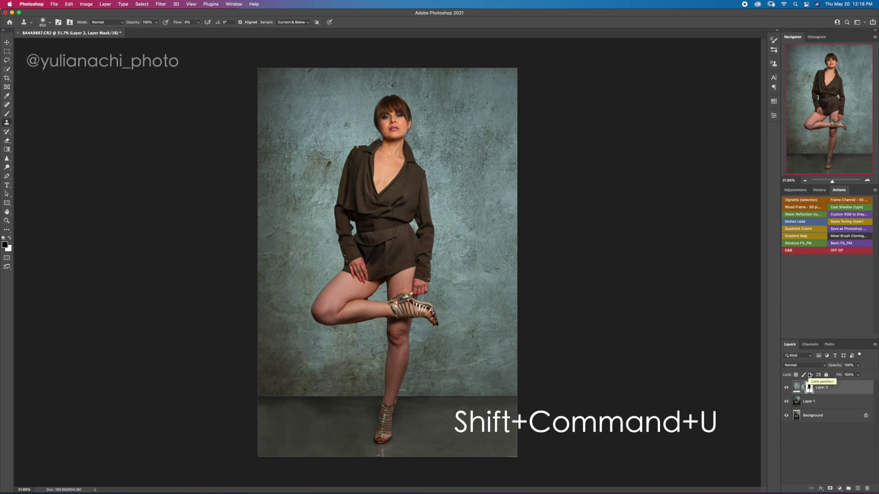
key(shift+super+u)
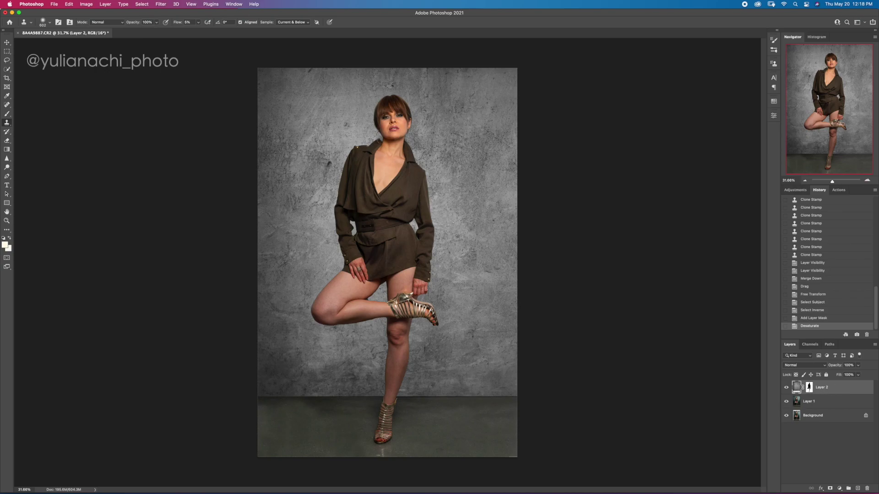
click(807, 369)
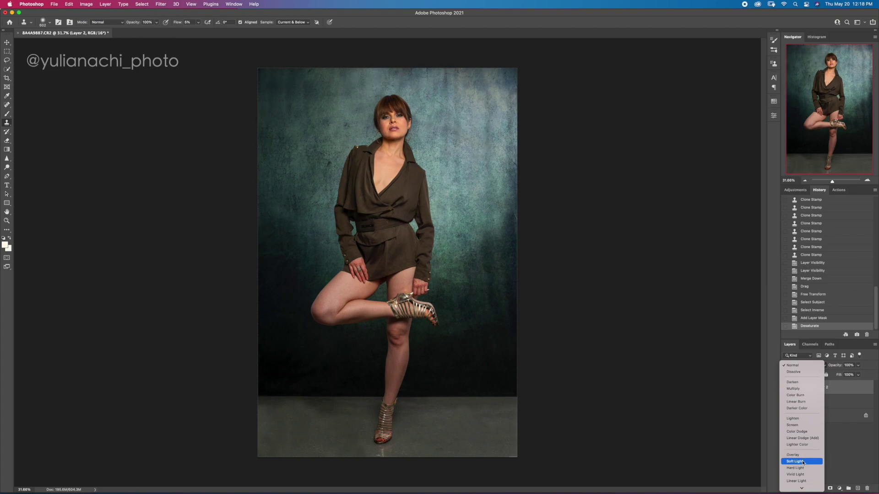
click(805, 455)
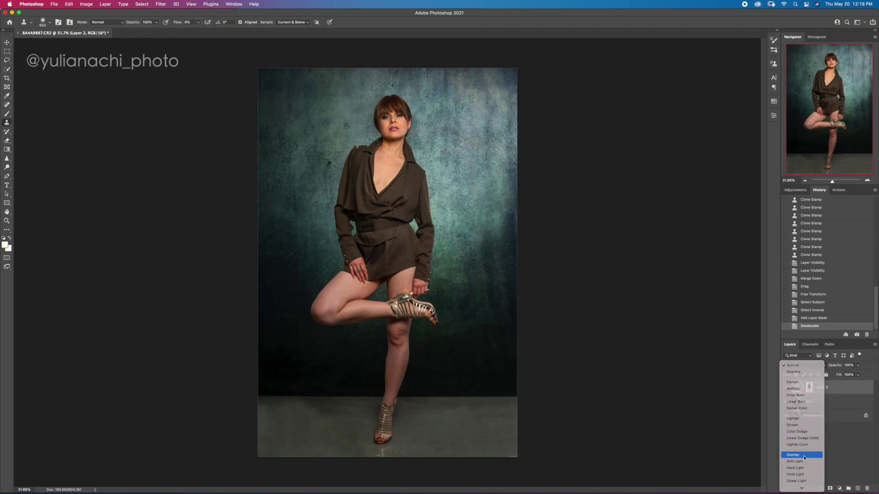
Lower Layer 2's opacity to 82% and compare the backdrop with and without the texture
drag(836, 368, 834, 367)
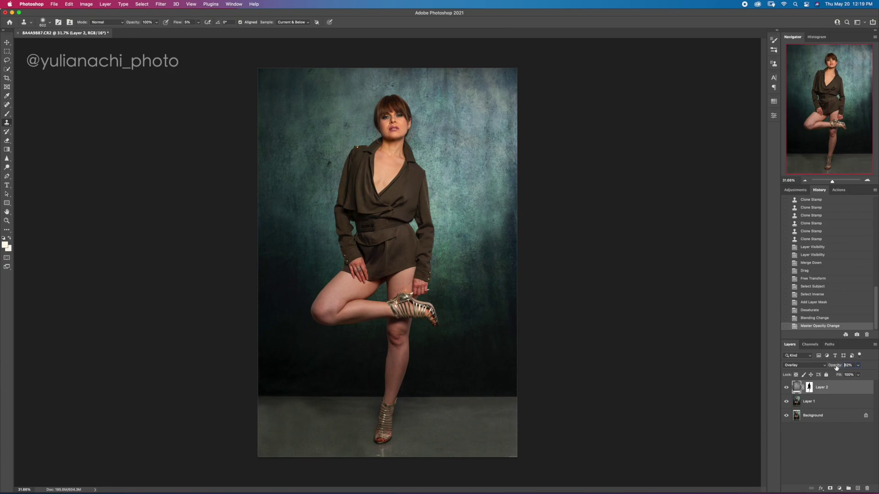
click(786, 388)
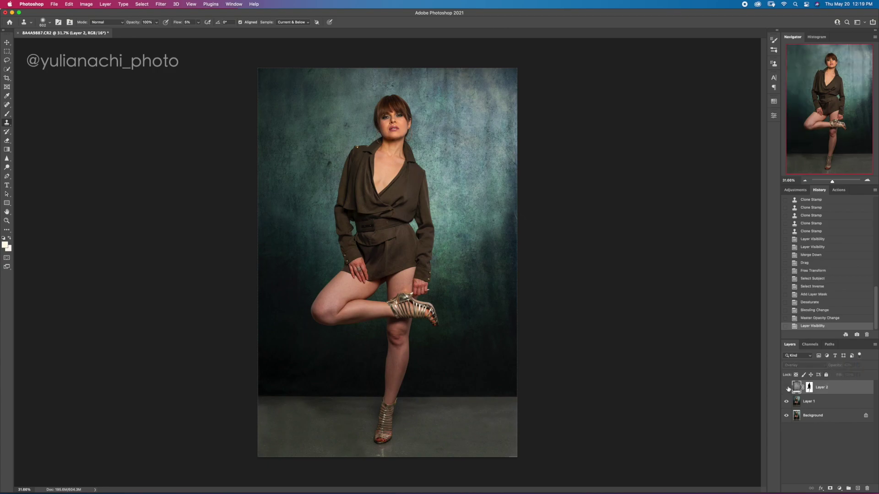
click(786, 388)
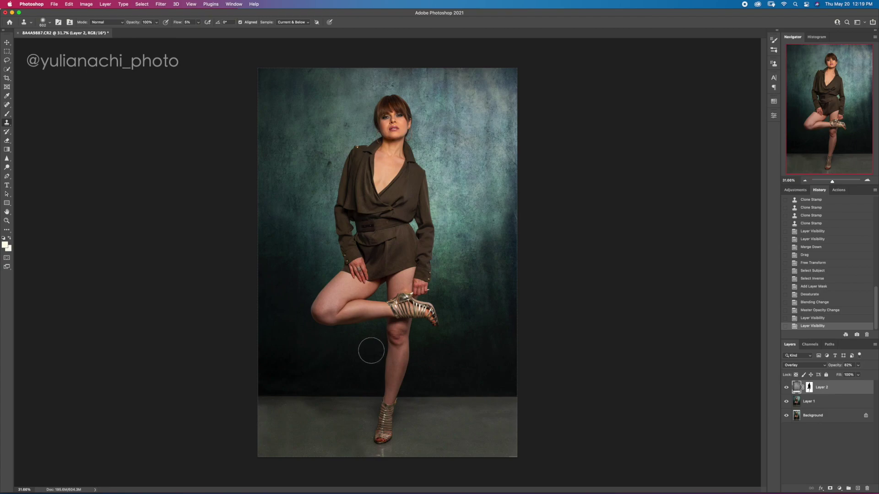
click(786, 387)
click(786, 388)
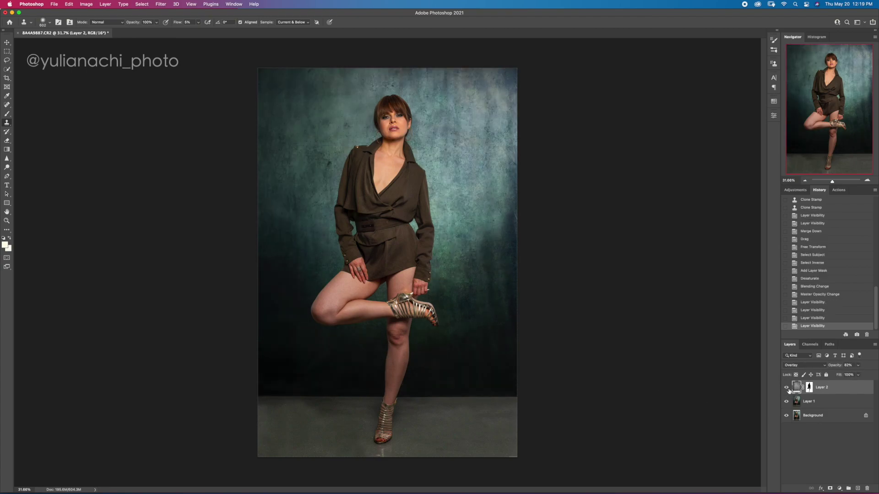
Raise the Underlying Layer black point in Layer 2's Blend If settings to hide texture in the shadows, and compare the result
double_click(845, 390)
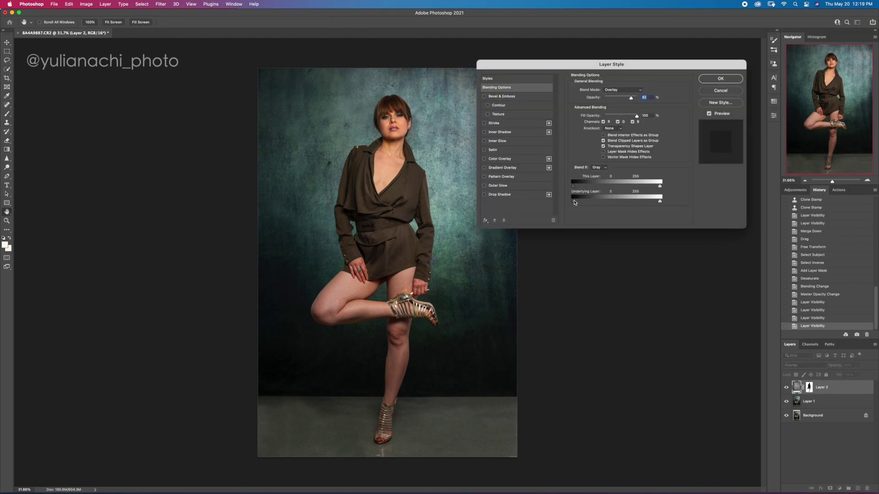
drag(573, 202, 588, 203)
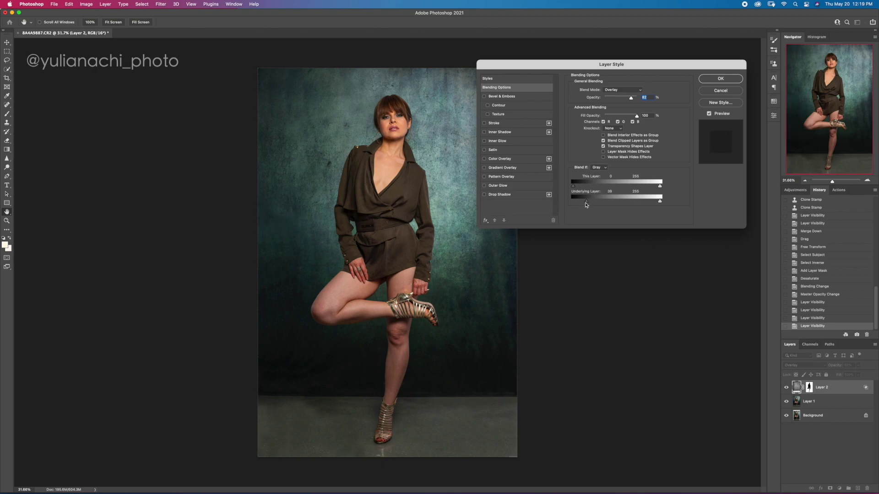
drag(585, 204, 593, 204)
click(710, 83)
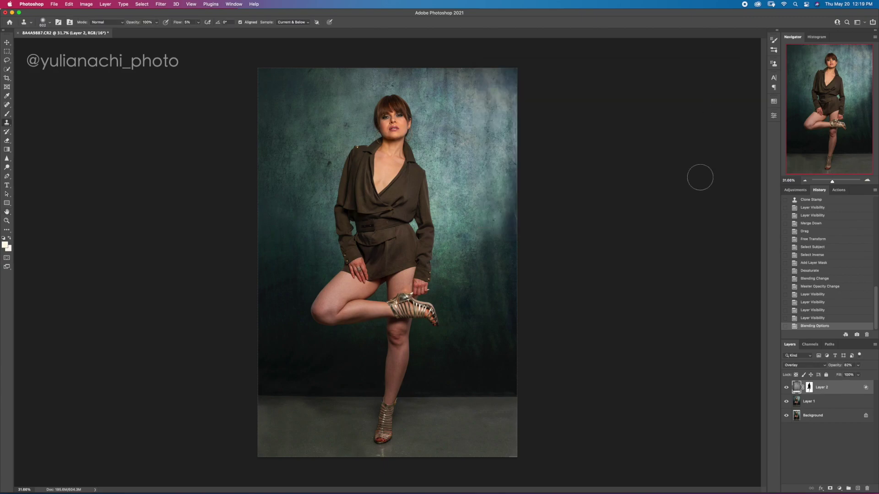
click(786, 388)
click(786, 388)
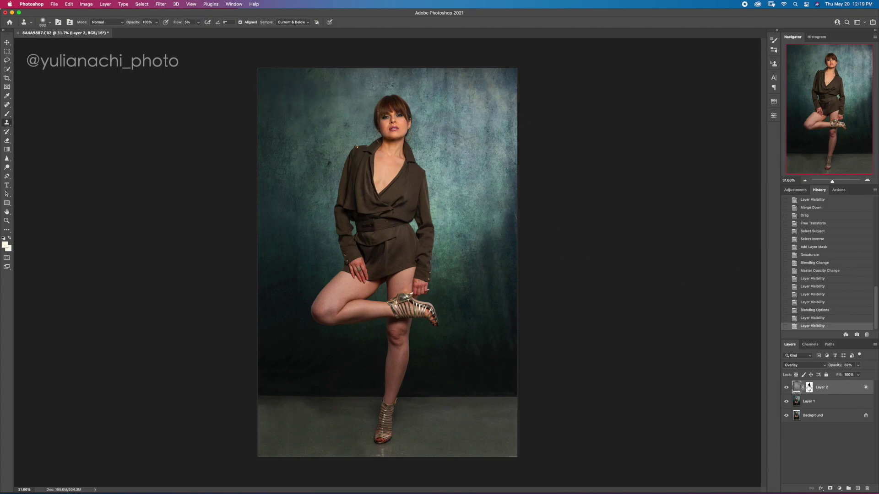
Reduce the texture layer's opacity to 73% and compare the edit with the Background layer
drag(836, 367, 836, 368)
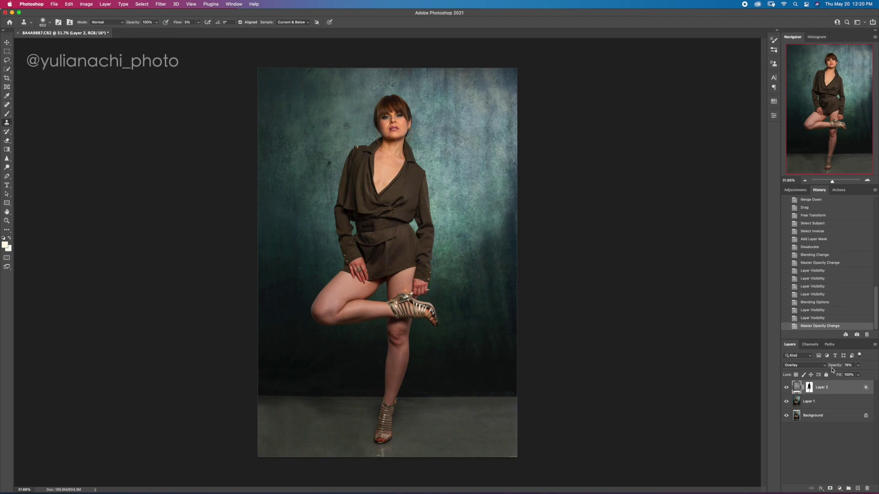
drag(836, 368, 824, 369)
alt+click(786, 417)
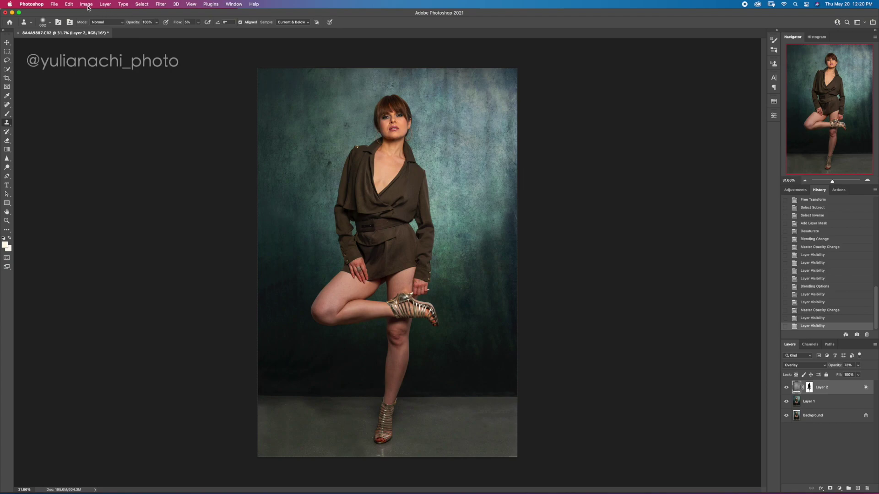
Create a new layer above Layer 2 in Soft Light mode, filled with the 50% gray neutral color
click(105, 4)
mouse_move(111, 13)
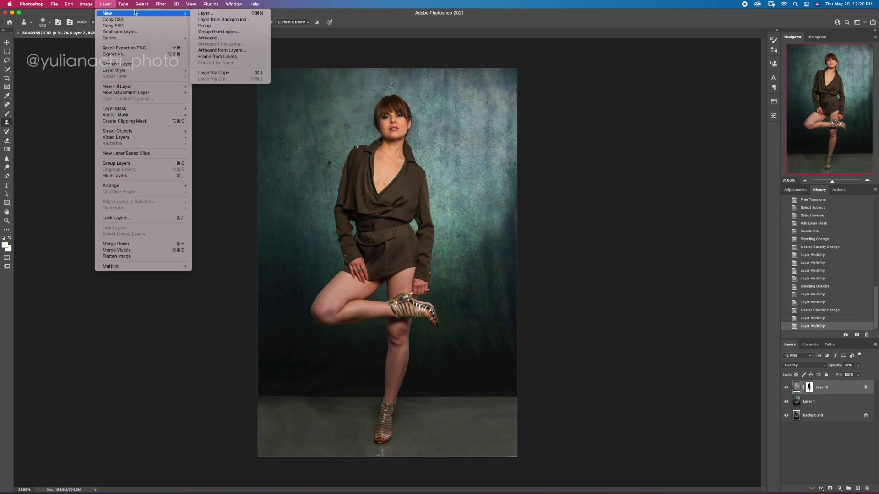
click(214, 14)
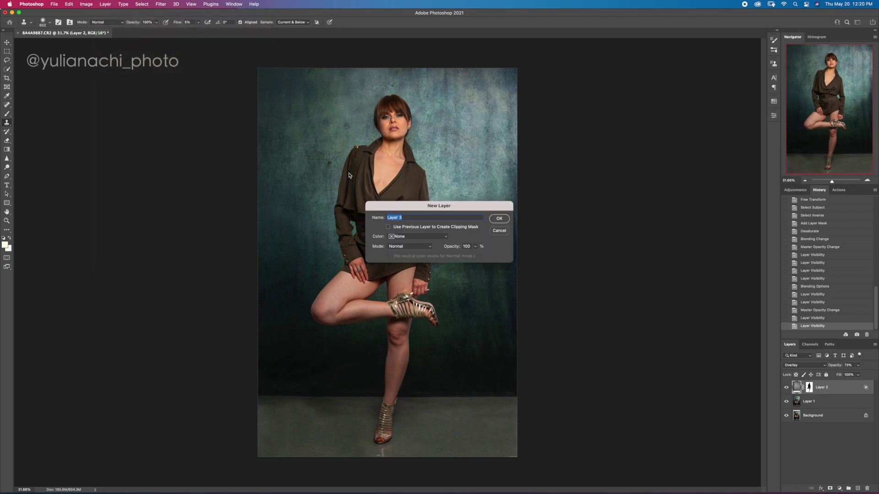
click(418, 249)
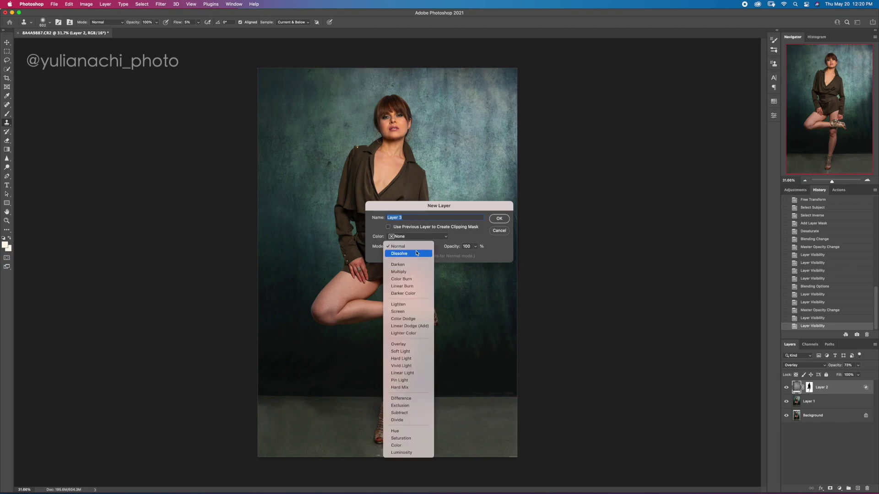
click(418, 353)
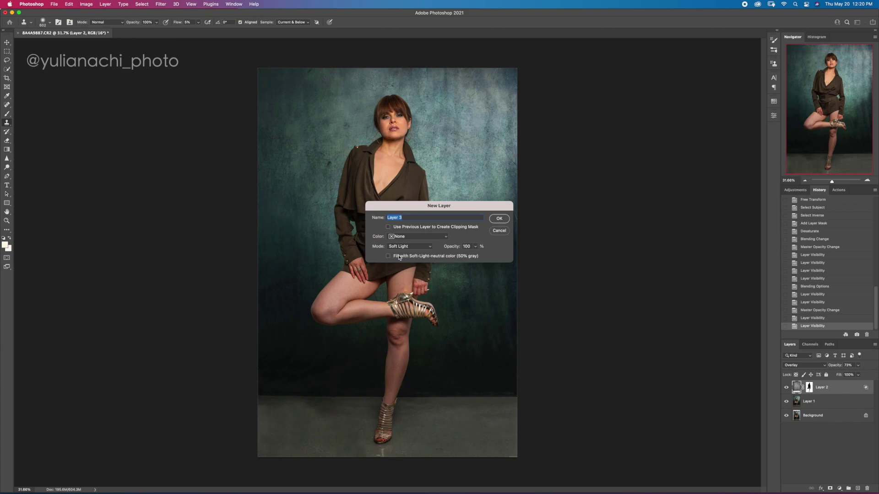
click(499, 218)
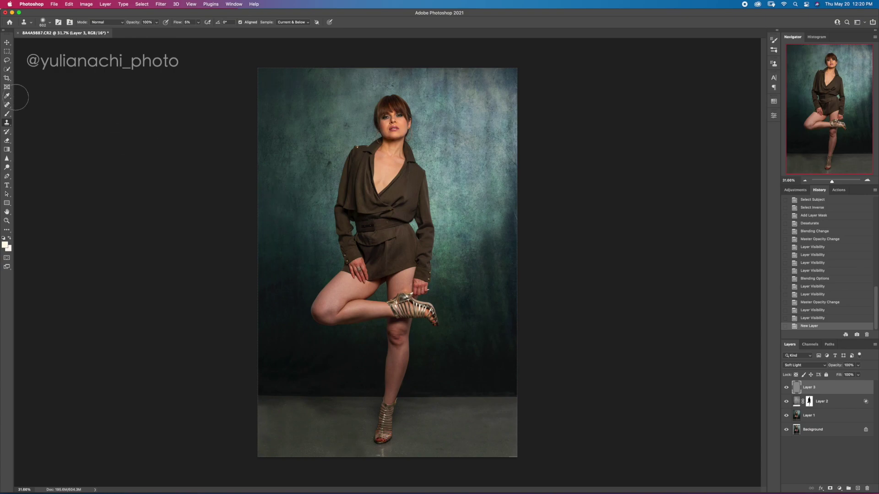
Dodge and burn on Layer 3 to shape the backdrop's light along the left side, upper area and right side
click(7, 168)
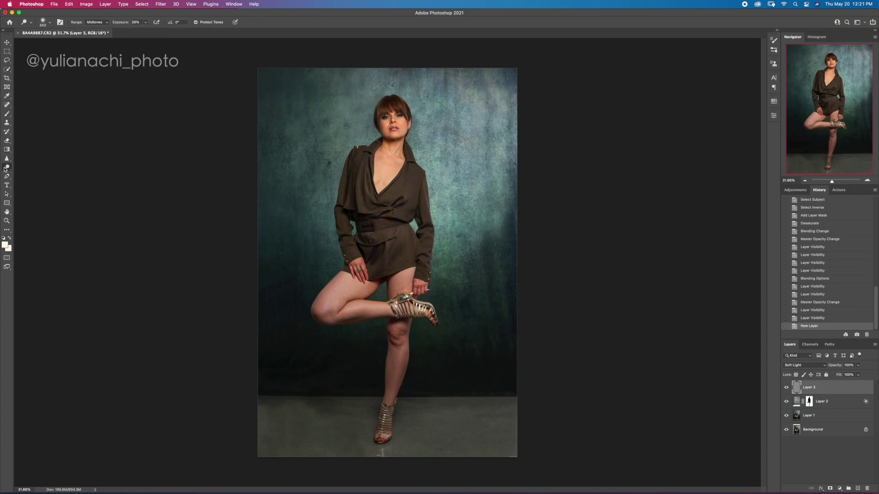
drag(305, 162, 320, 165)
mouse_move(270, 100)
mouse_down()
mouse_move(334, 71)
mouse_move(353, 81)
mouse_move(310, 106)
mouse_move(256, 196)
mouse_move(270, 160)
mouse_move(264, 183)
mouse_up()
drag(265, 181, 274, 183)
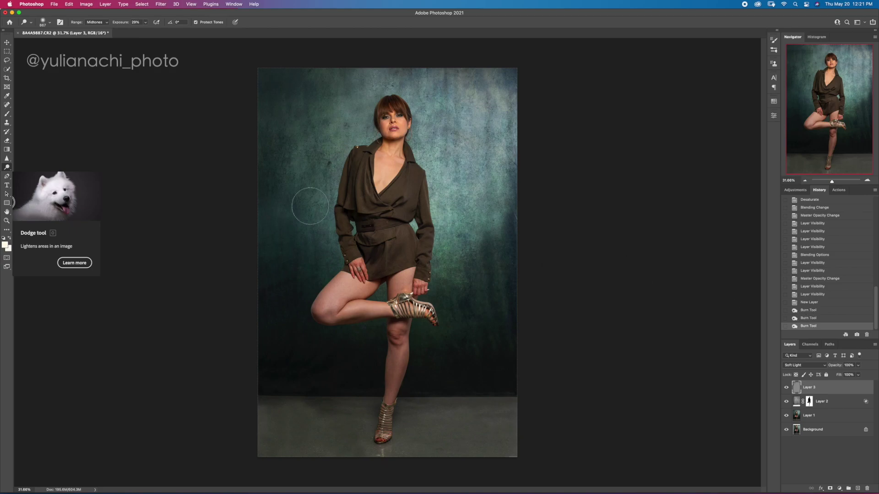
drag(280, 196, 284, 235)
mouse_move(284, 143)
mouse_down()
mouse_move(276, 116)
mouse_move(348, 74)
mouse_move(279, 183)
mouse_move(457, 112)
mouse_move(468, 80)
mouse_up()
mouse_move(494, 242)
mouse_down()
mouse_move(513, 219)
mouse_move(499, 131)
mouse_move(471, 133)
mouse_move(374, 78)
mouse_up()
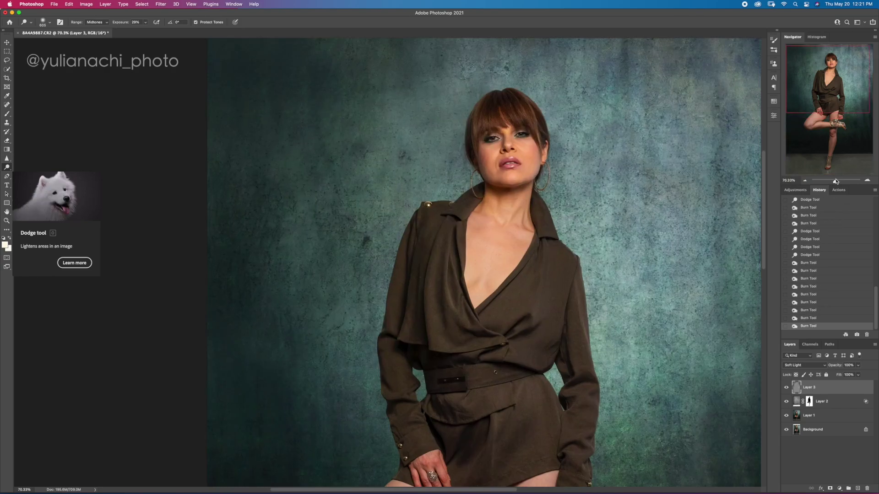
Even out the backdrop with dodge and burn strokes at mid-left, at mid-right, and beside the subject's head with a smaller brush
key(super+0)
drag(287, 199, 275, 203)
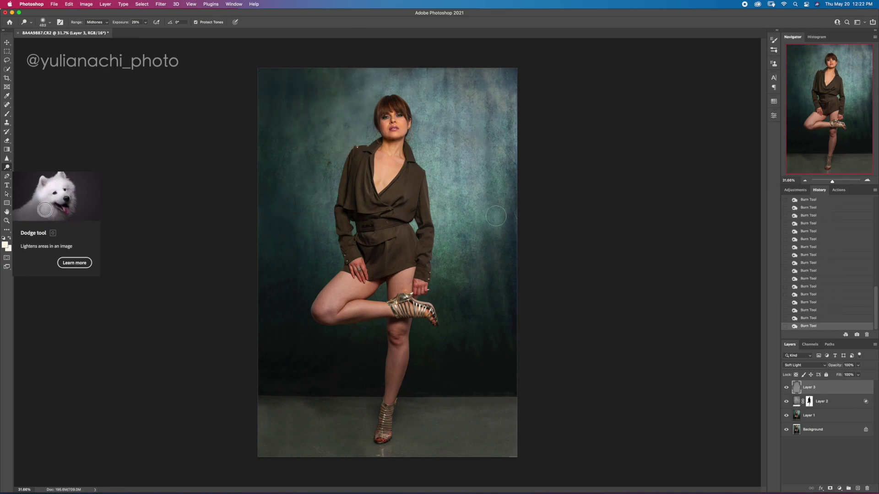
mouse_move(492, 244)
mouse_down()
mouse_move(490, 271)
mouse_move(473, 291)
mouse_move(488, 258)
mouse_move(487, 283)
mouse_move(478, 245)
mouse_move(508, 253)
mouse_up()
right_click(492, 253)
key(Return)
mouse_move(341, 135)
mouse_down()
mouse_move(354, 85)
mouse_move(306, 106)
mouse_move(347, 130)
mouse_up()
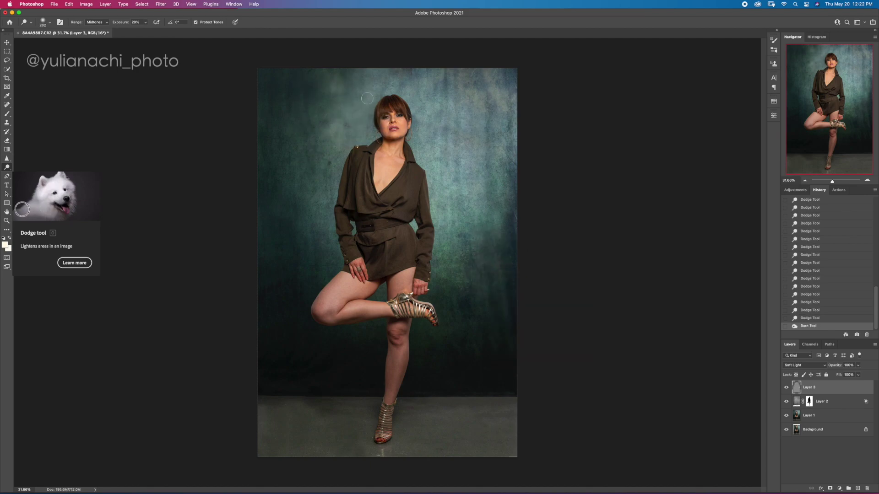
Burn down the backdrop's left edge and compare the finished edit with the Background layer
drag(833, 181, 832, 181)
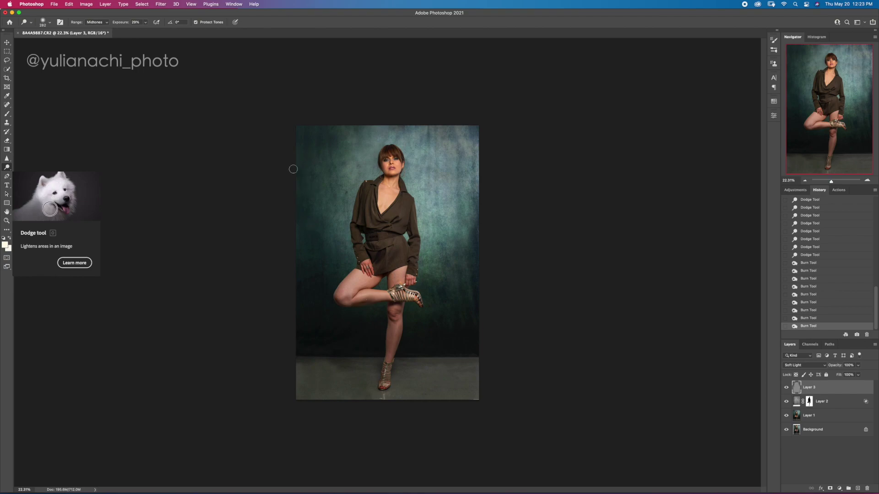
drag(301, 165, 295, 251)
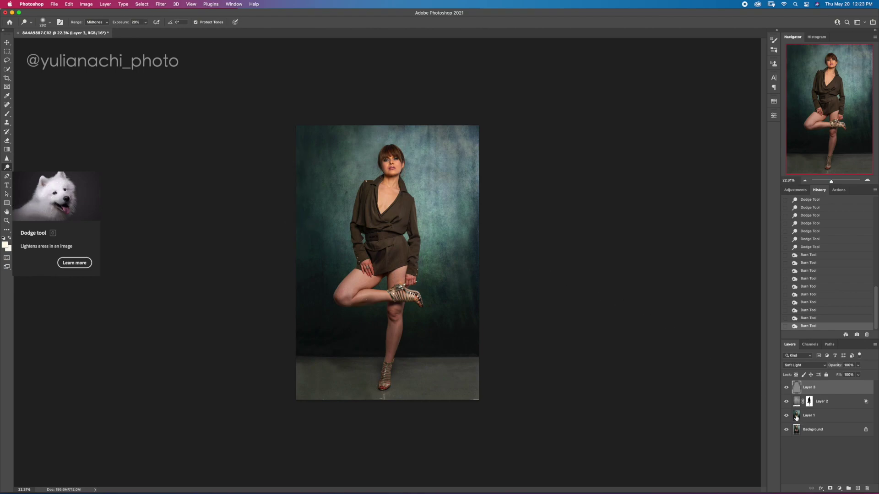
alt+click(786, 431)
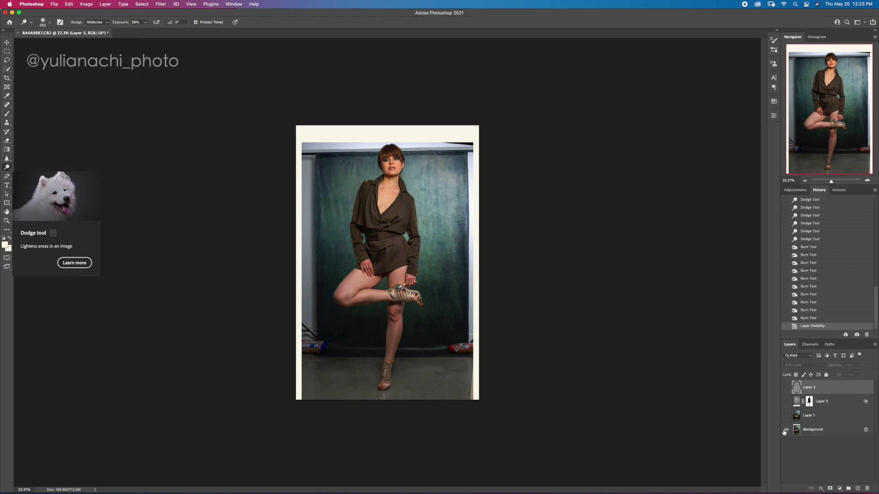
alt+click(786, 430)
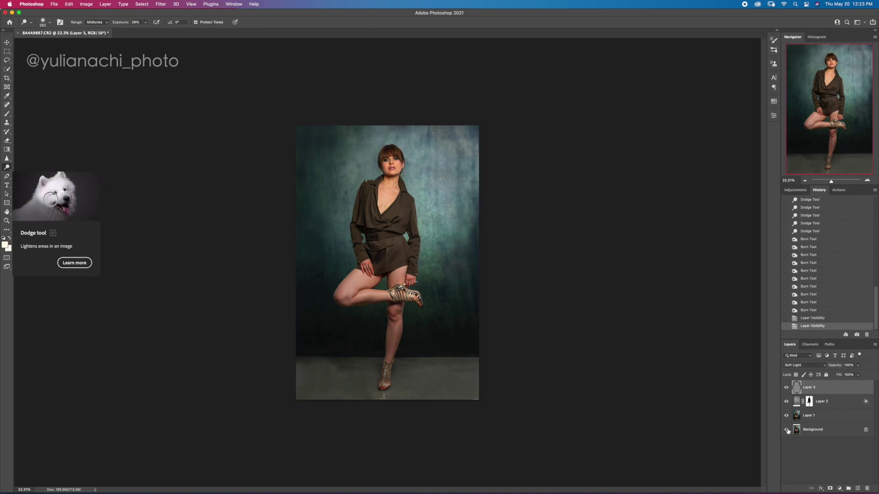